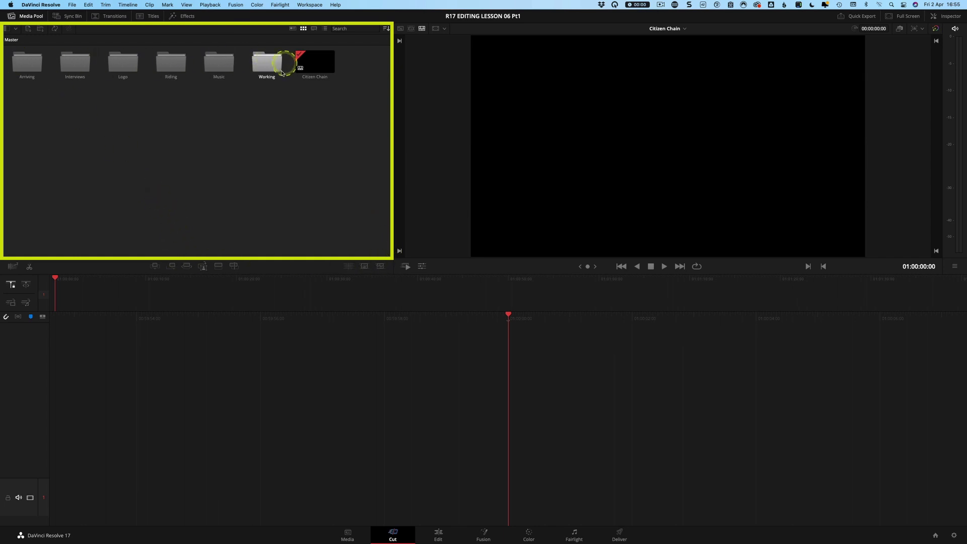
Open the Arriving bin to view its clips and return to the Master bin
double_click(25, 63)
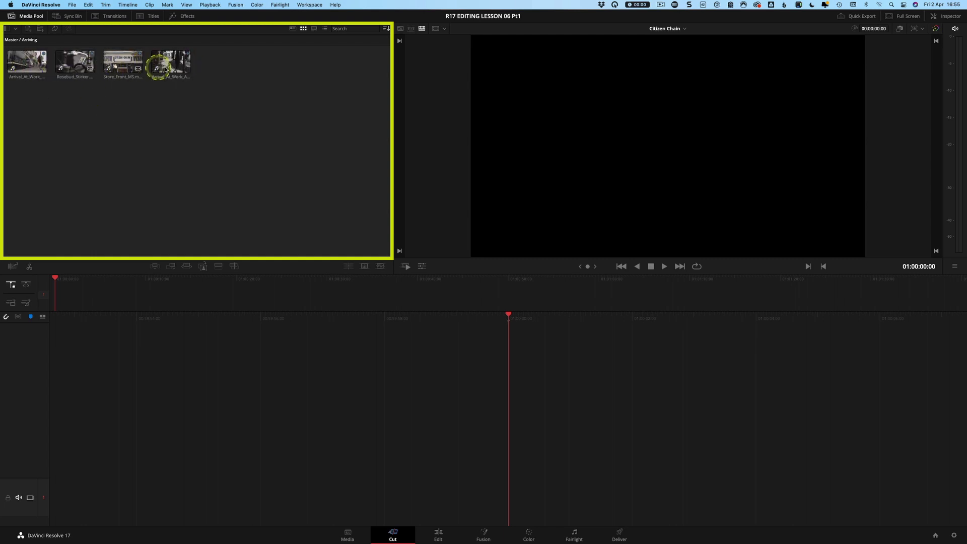
left_click(11, 39)
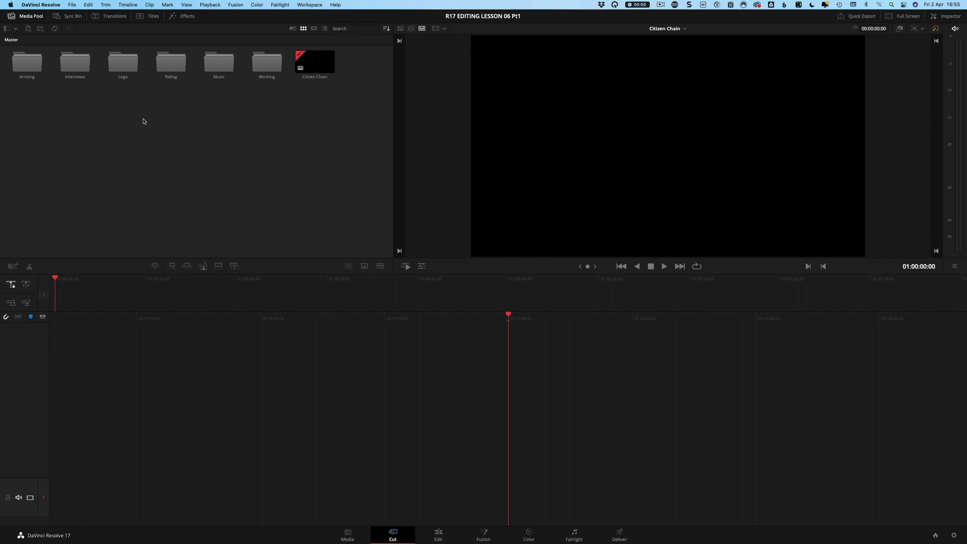
left_click_drag(29, 66, 53, 79)
left_click(317, 60)
left_click_drag(317, 60, 578, 490)
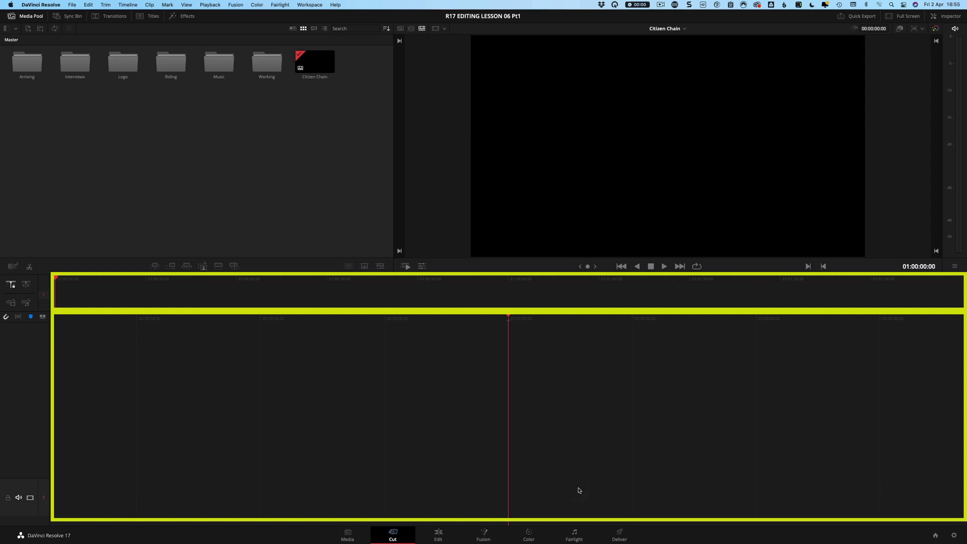
left_click_drag(566, 471, 77, 289)
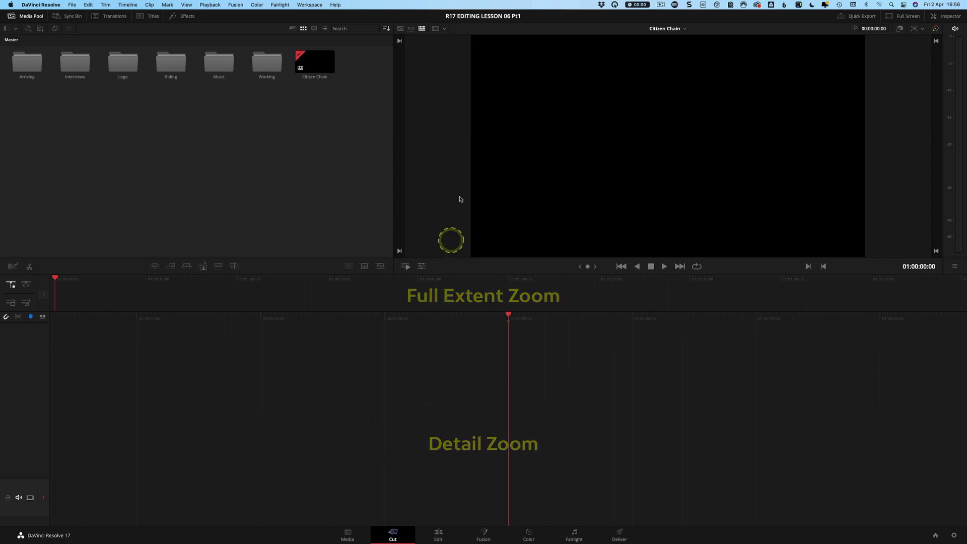
Switch the viewer to single source clips and preview the Arriving bin's clips, finishing with a scrub through Arrival_At_Work_WS.mov
left_click(401, 28)
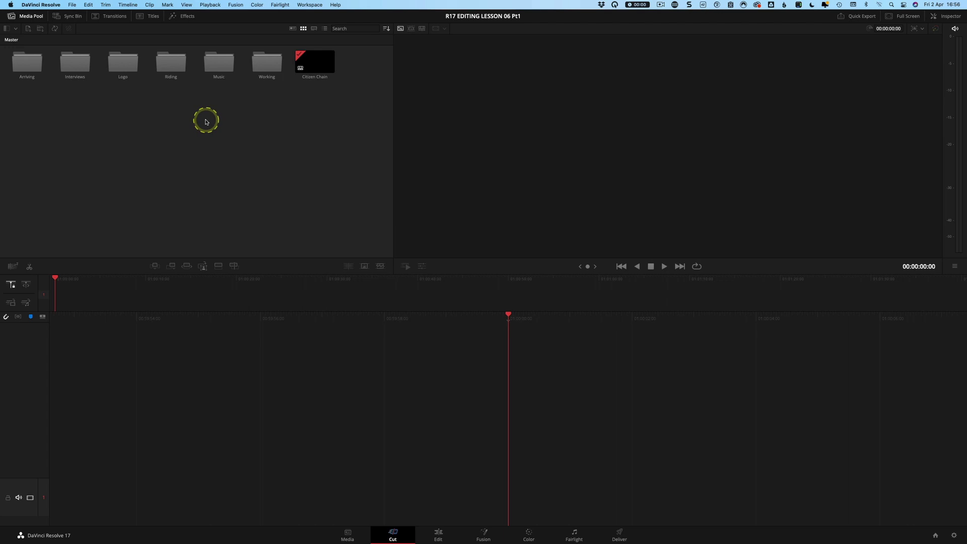
double_click(28, 65)
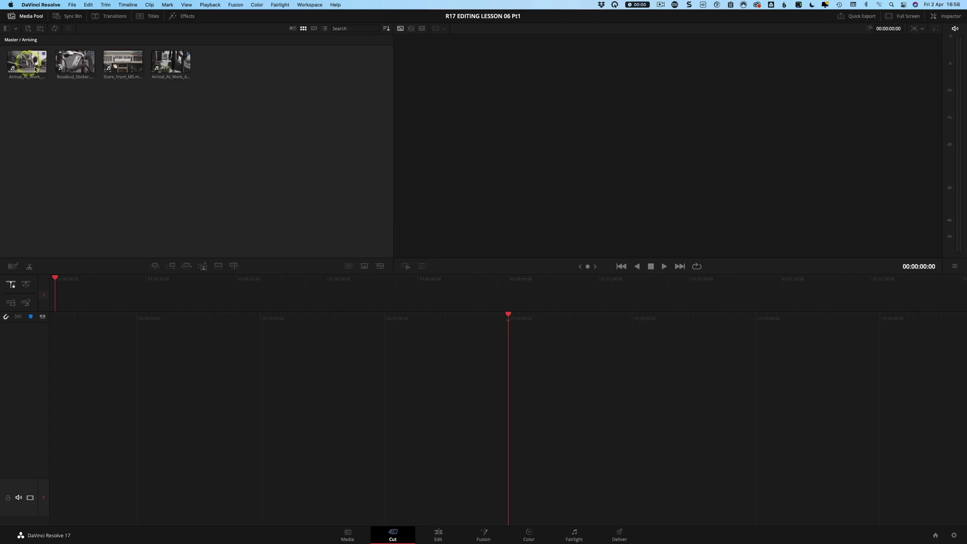
left_click(40, 61)
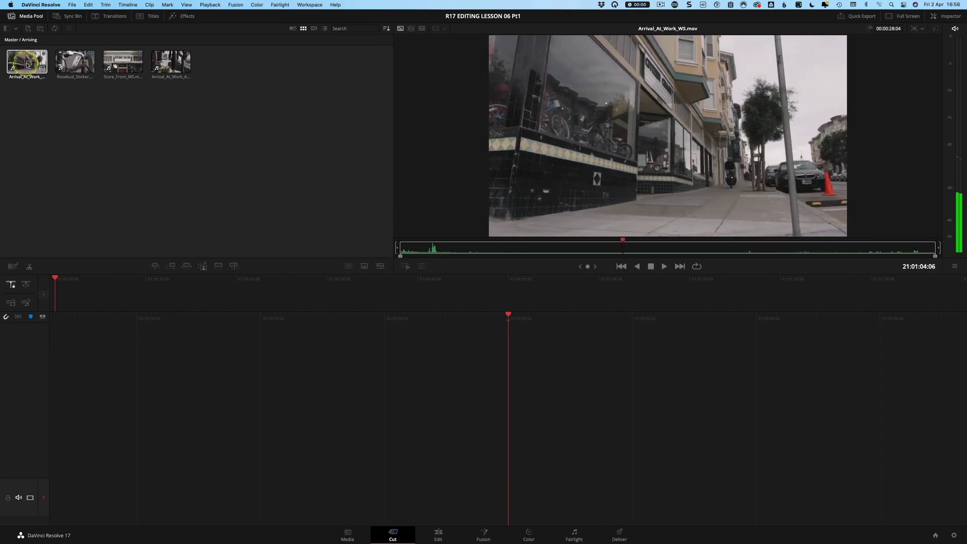
left_click(70, 65)
left_click(123, 62)
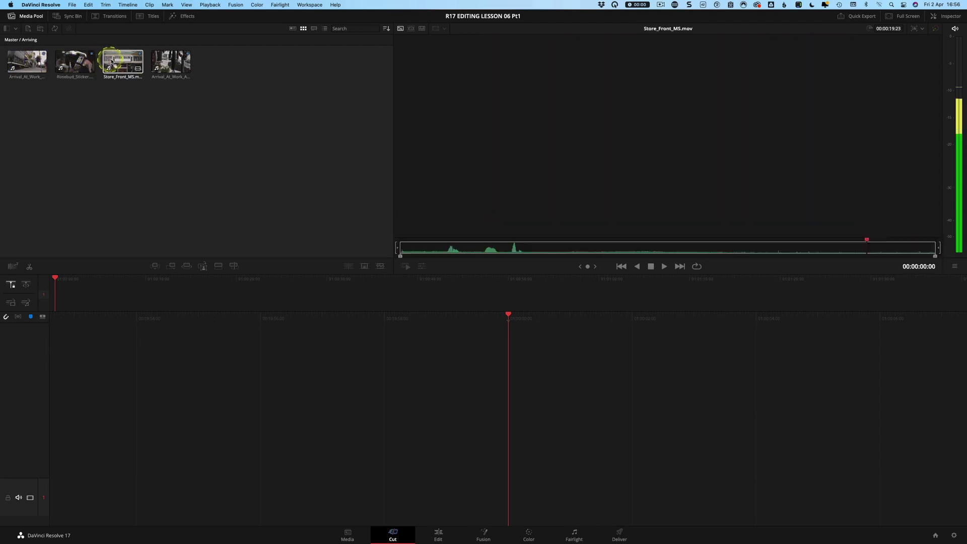
left_click(171, 62)
left_click(172, 87)
left_click(46, 63)
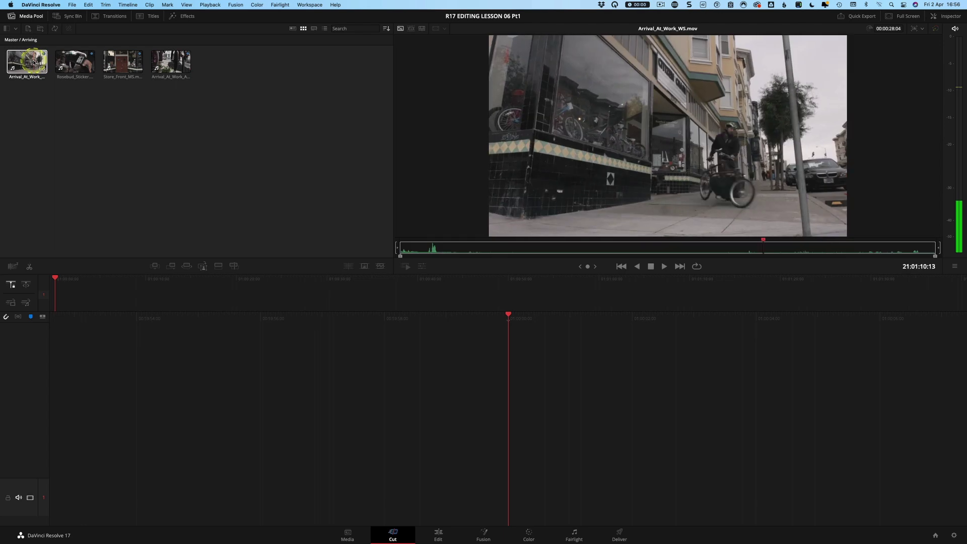
mouse_move(453, 249)
left_mouse_down()
mouse_move(730, 247)
mouse_move(442, 247)
left_mouse_up()
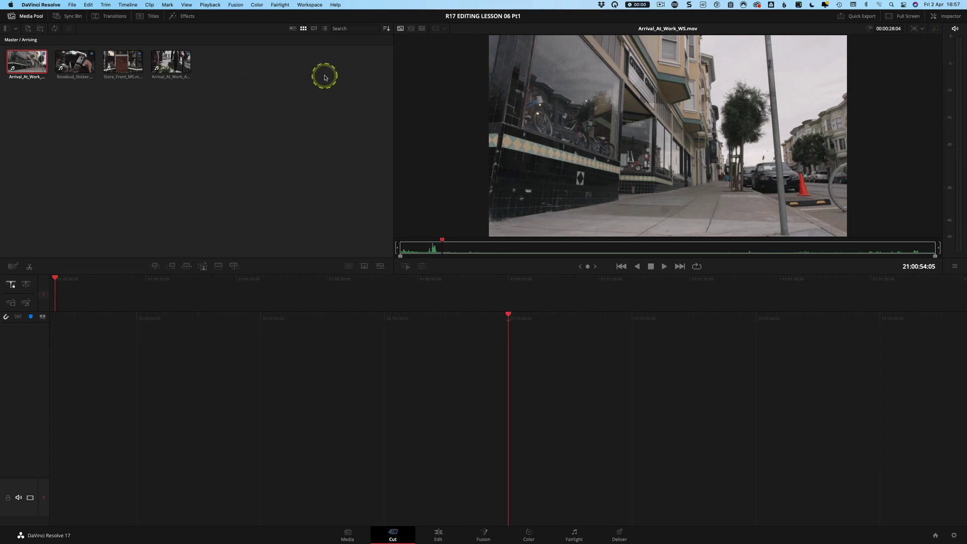
Show all of the Master bin's clips as a source tape and scrub through it, playing part of the Pedal_Crank_On clip
left_click(8, 40)
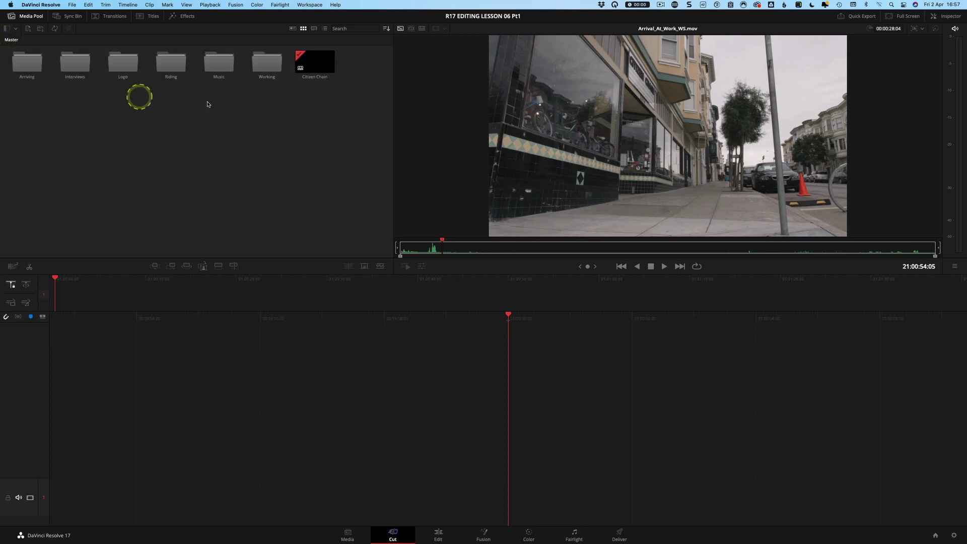
left_click(412, 31)
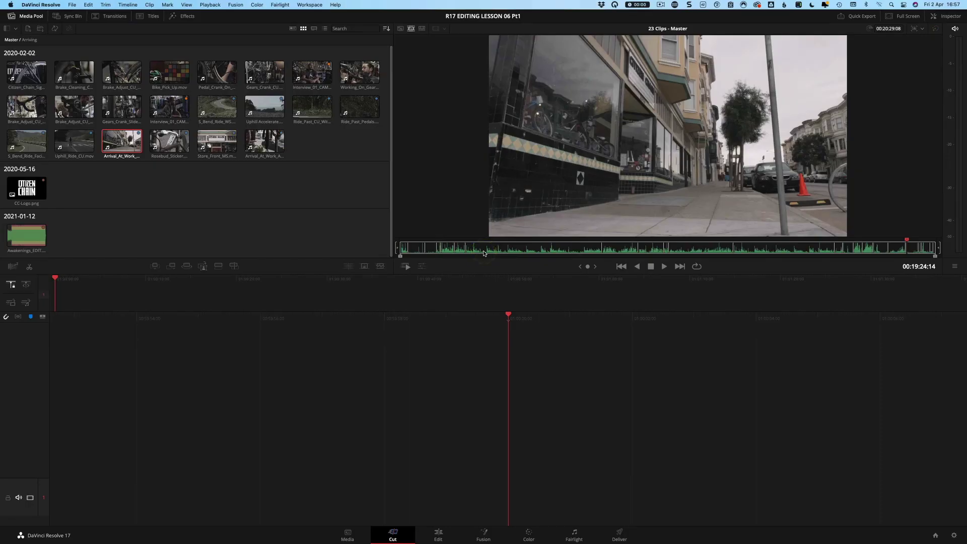
left_click_drag(421, 247, 469, 250)
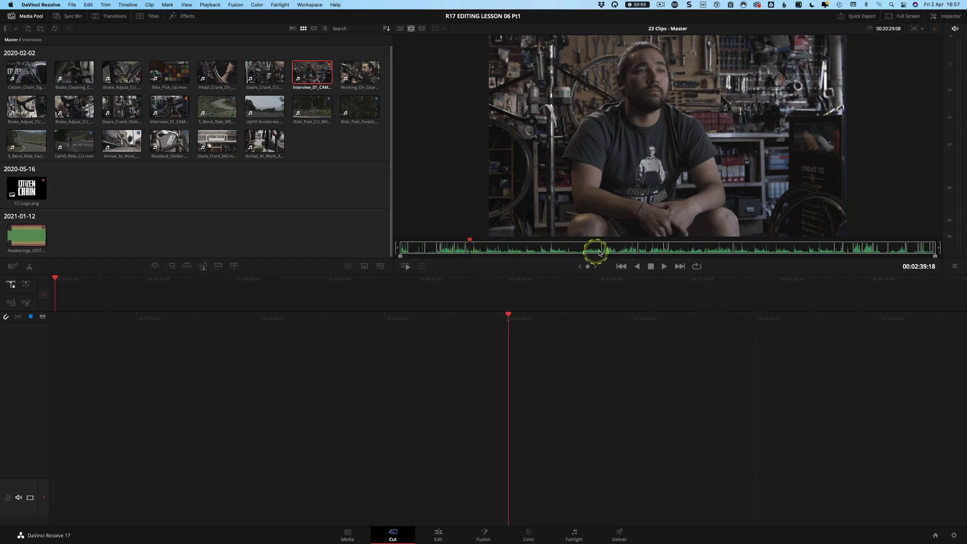
left_click(470, 241)
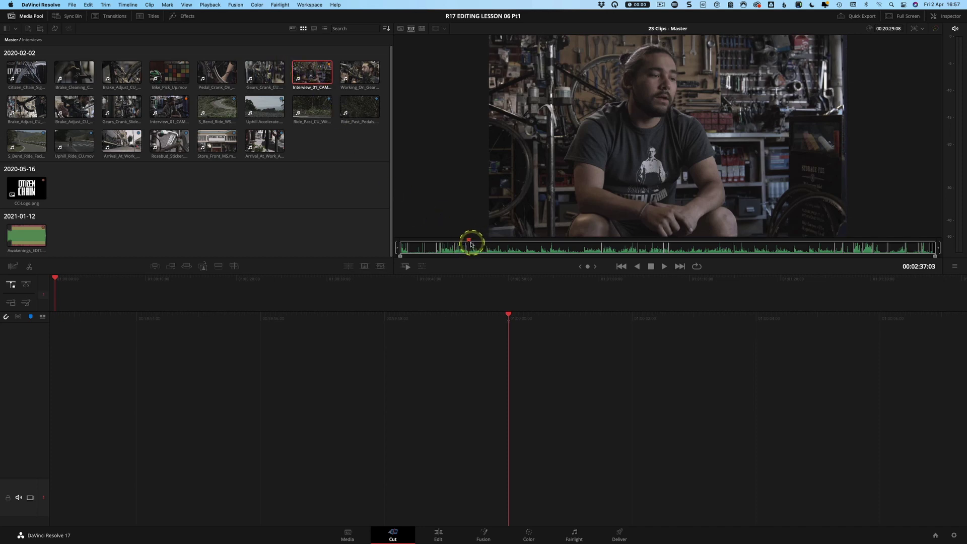
mouse_move(468, 241)
left_mouse_down()
mouse_move(420, 248)
mouse_move(452, 248)
left_mouse_up()
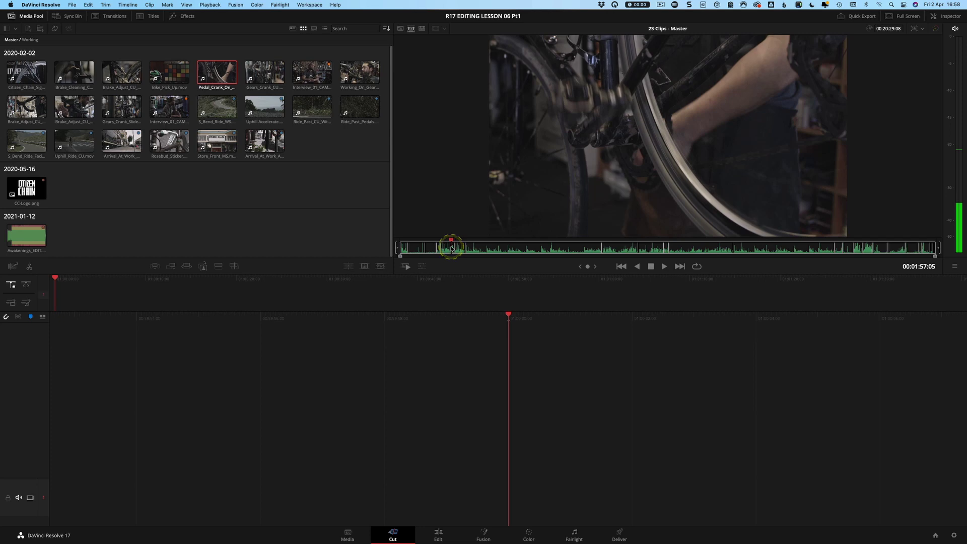
key("space")
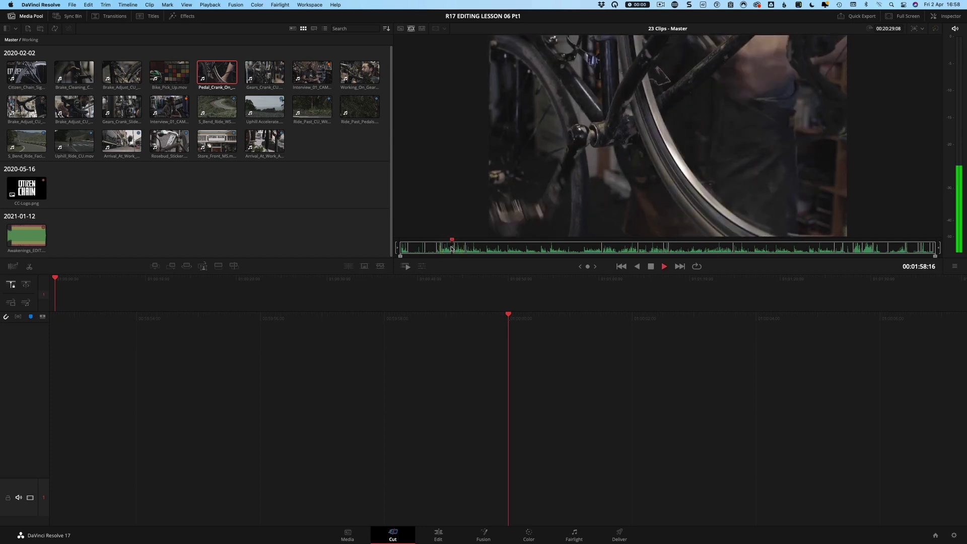
key("space")
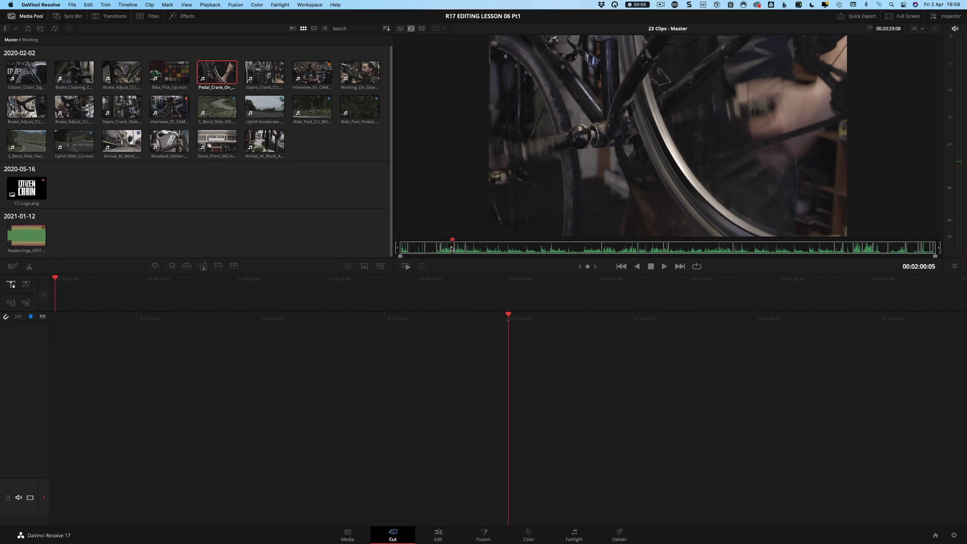
Mark an in point at 00:01:43:07 and an out point at 00:01:58:02 on the source tape
left_click(444, 248)
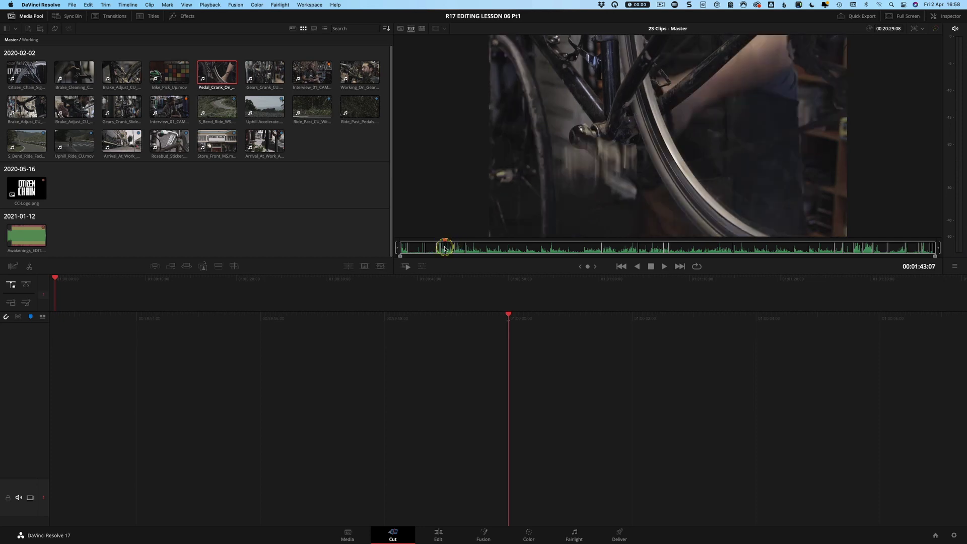
key("i")
left_click(451, 249)
key("o")
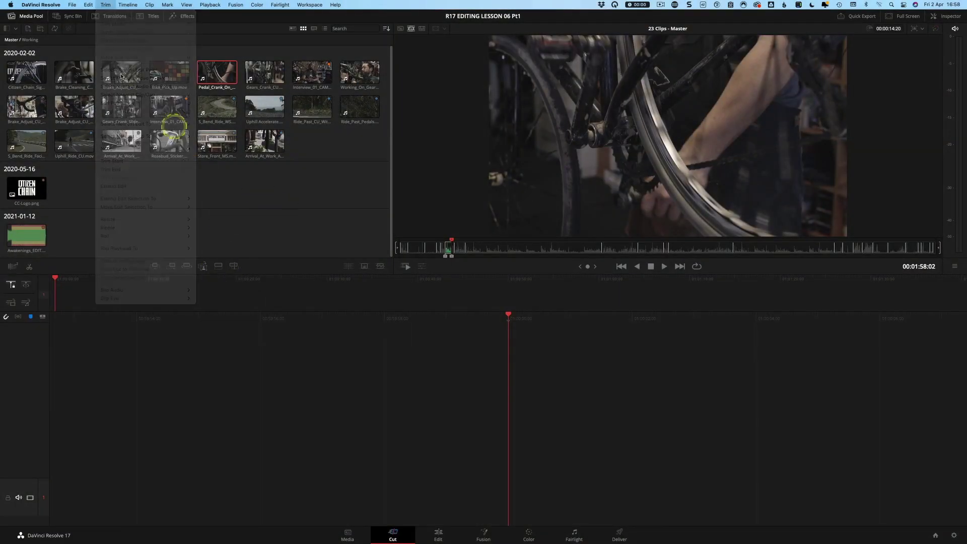
Insert the marked source tape range into the Citizen Chain timeline
left_click(88, 4)
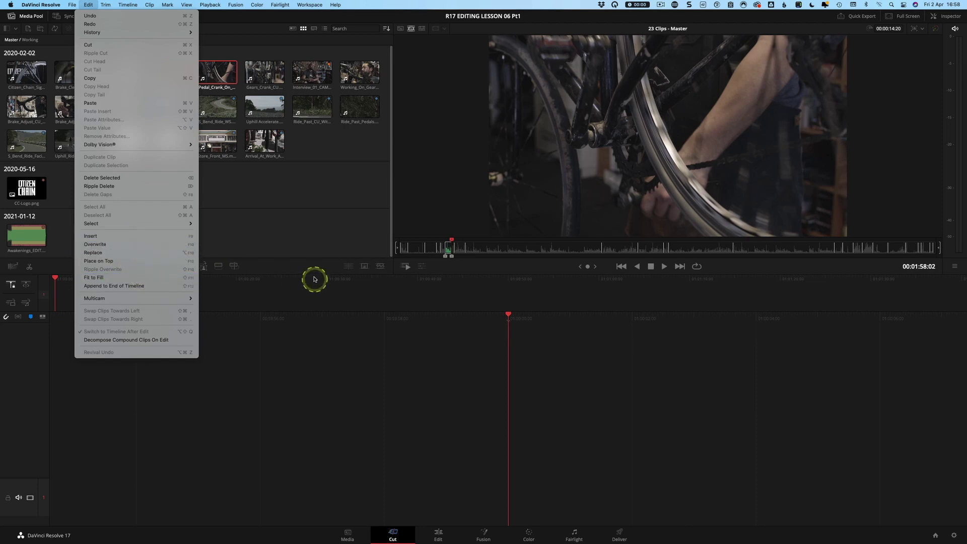
left_click(509, 267)
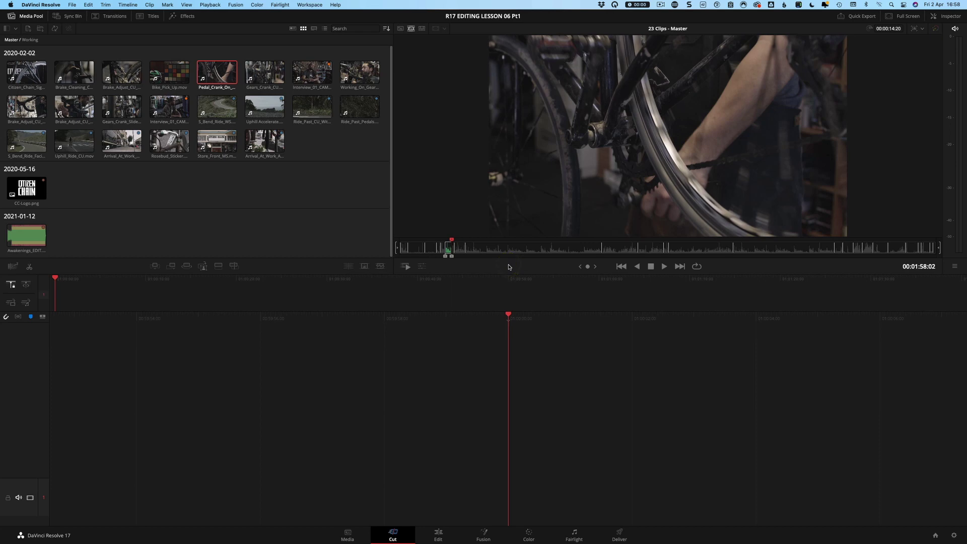
left_click(88, 5)
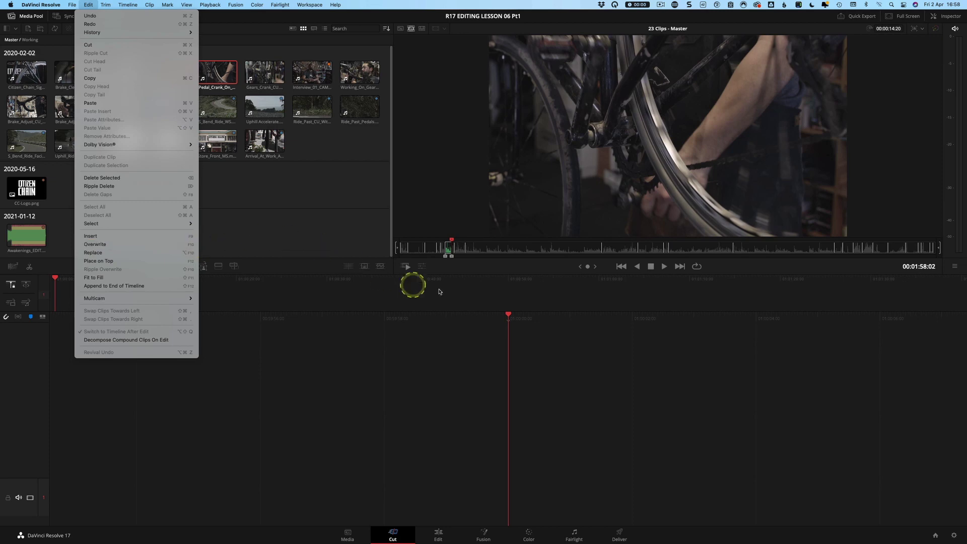
left_click(463, 240)
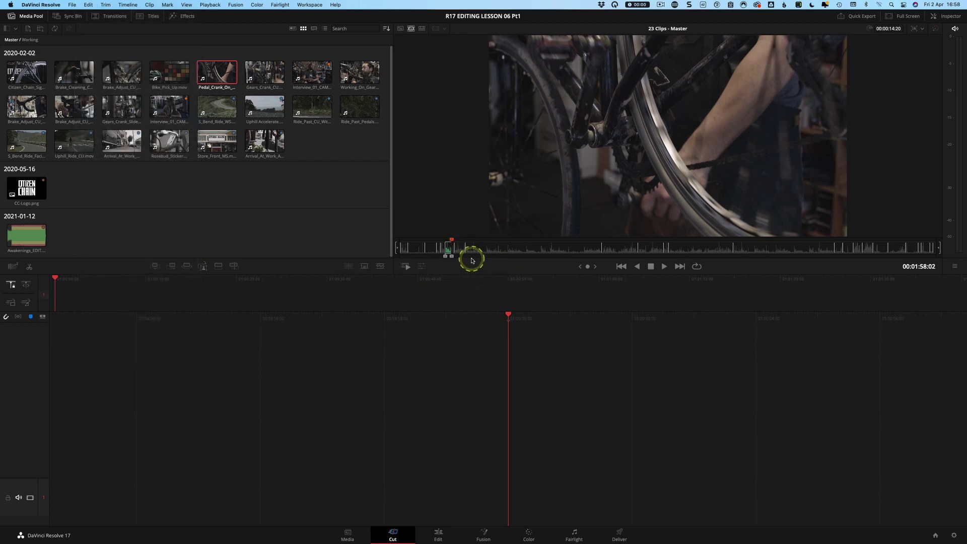
key("F9")
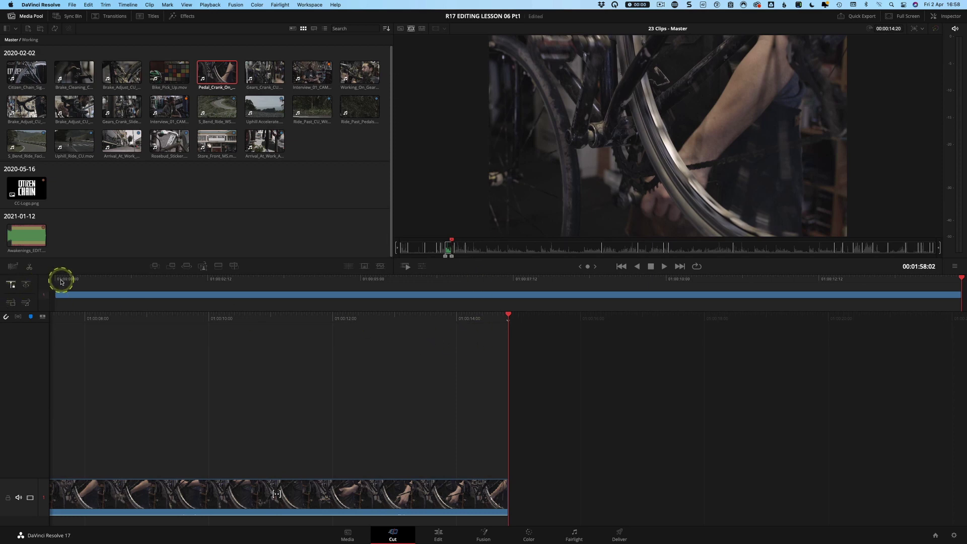
Check the inserted clip in the timeline at 01:00:05:16, and return to the source tape at the interview clip, 00:02:50:04
left_click(401, 276)
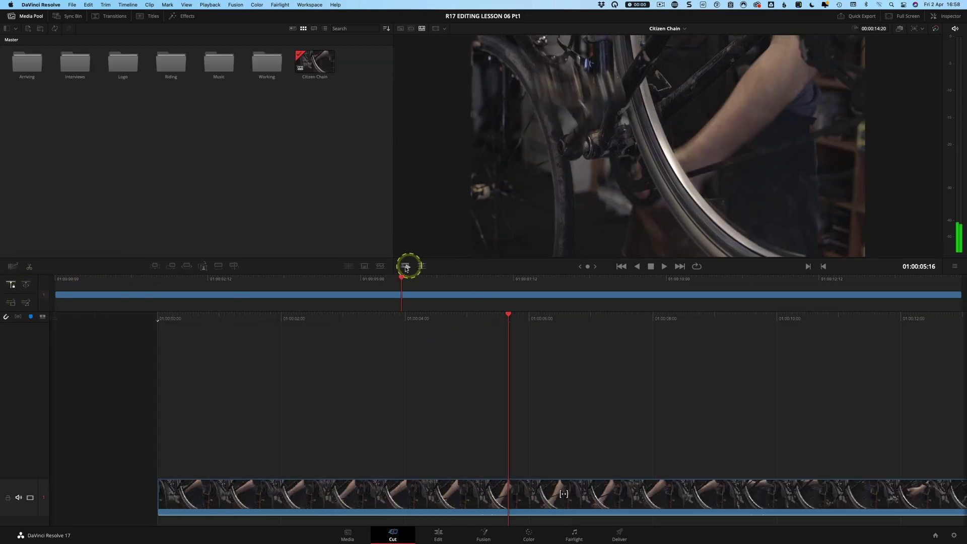
left_click(422, 29)
left_click(410, 29)
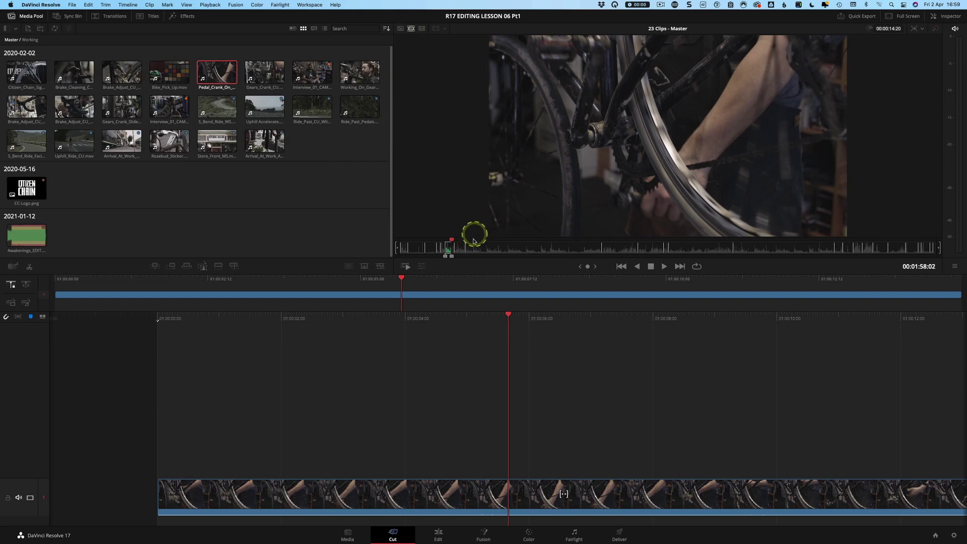
left_click_drag(461, 246, 473, 247)
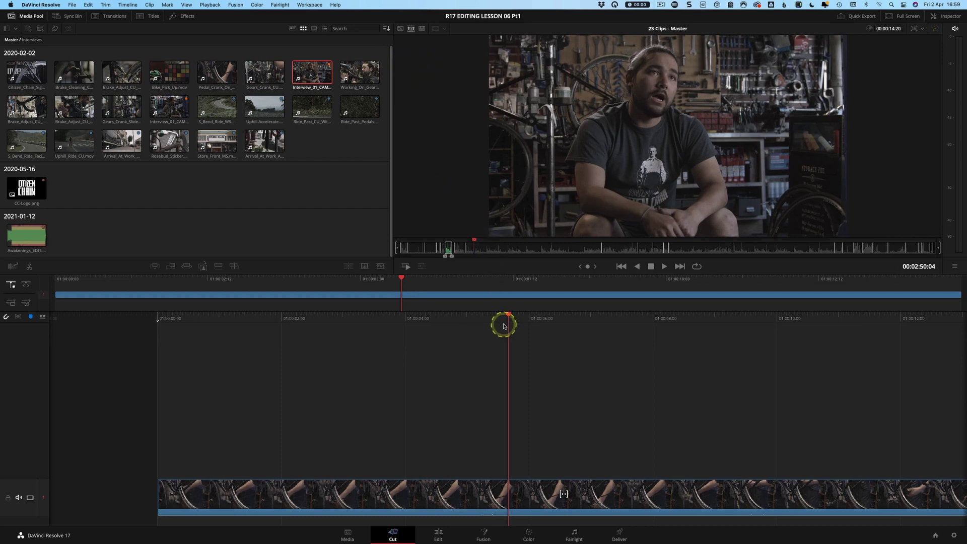
Undo the timeline insert and clear the in and out points from the source tape
key("super+z")
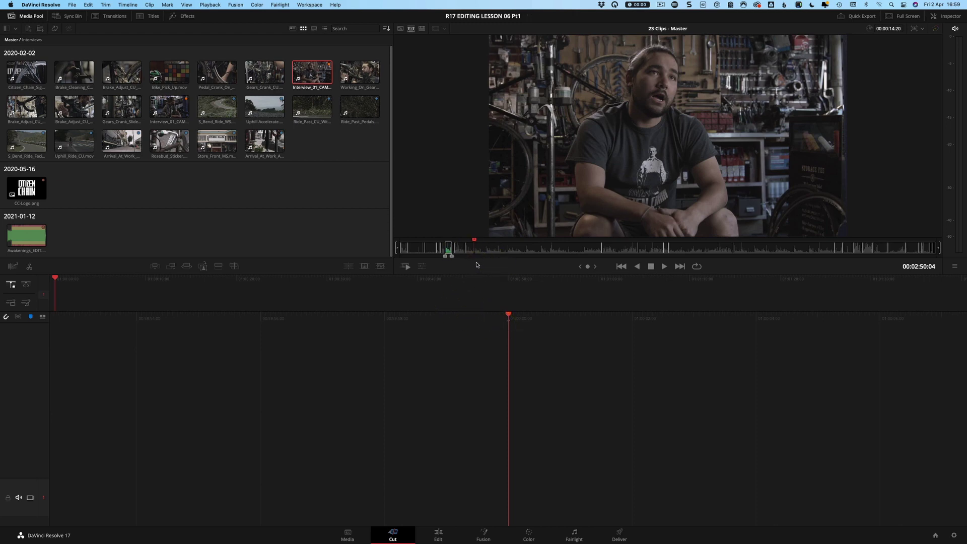
key("alt+x")
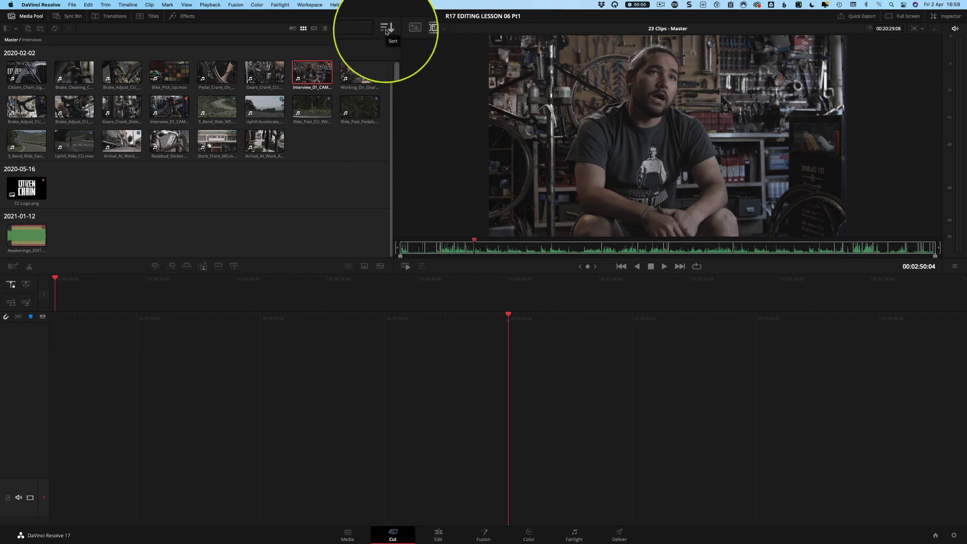
Sort the source tape media by Bin and look through the resulting clip groups
left_click(386, 29)
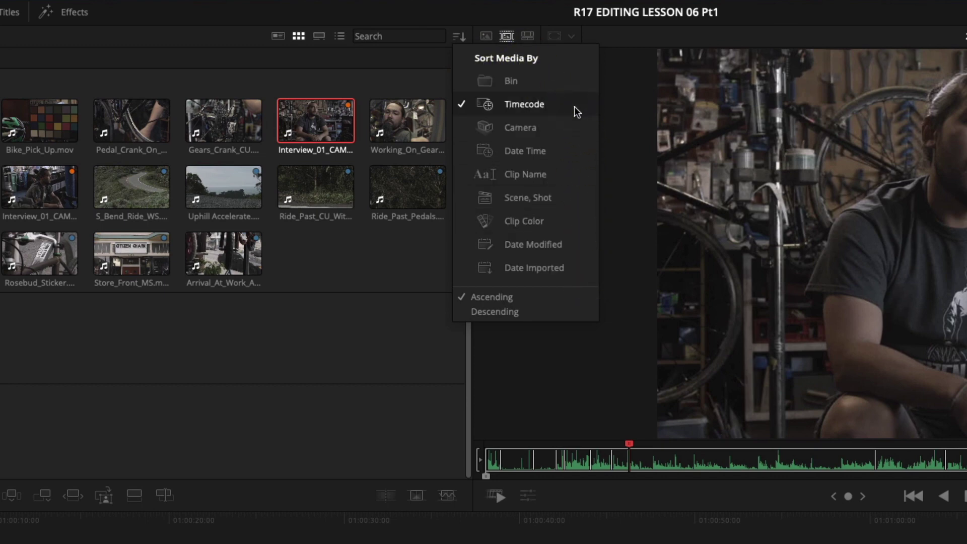
left_click(512, 85)
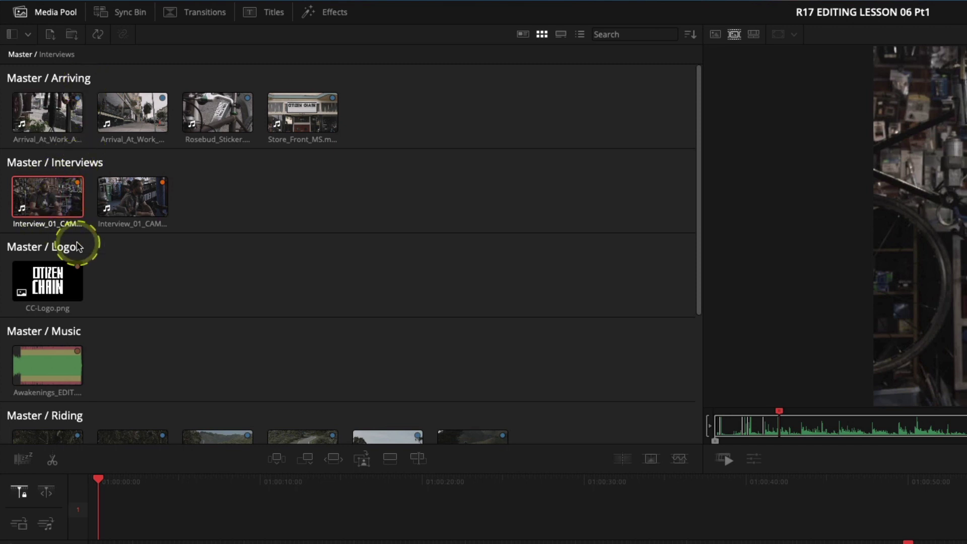
scroll(199, 275, "down", 3)
scroll(199, 302, "down", 3)
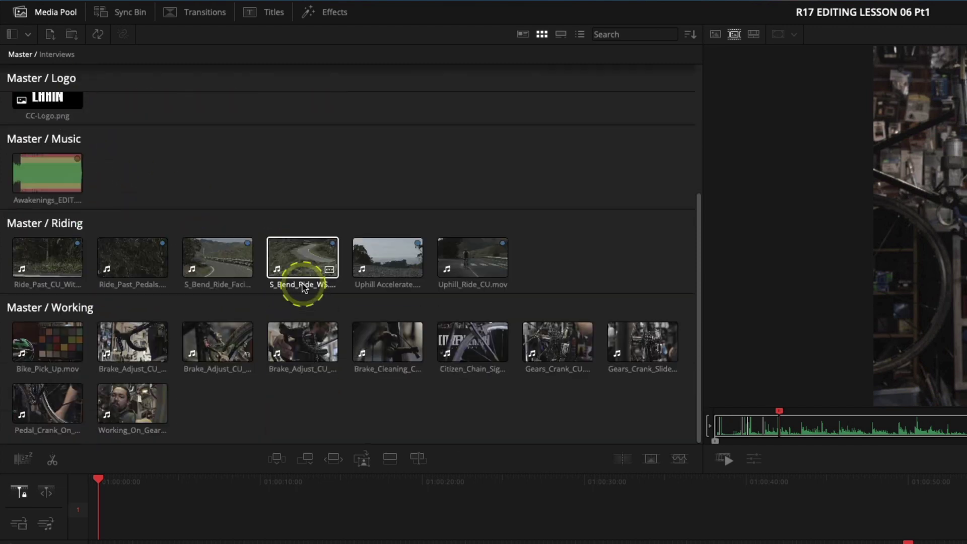
scroll(282, 298, "up", 5)
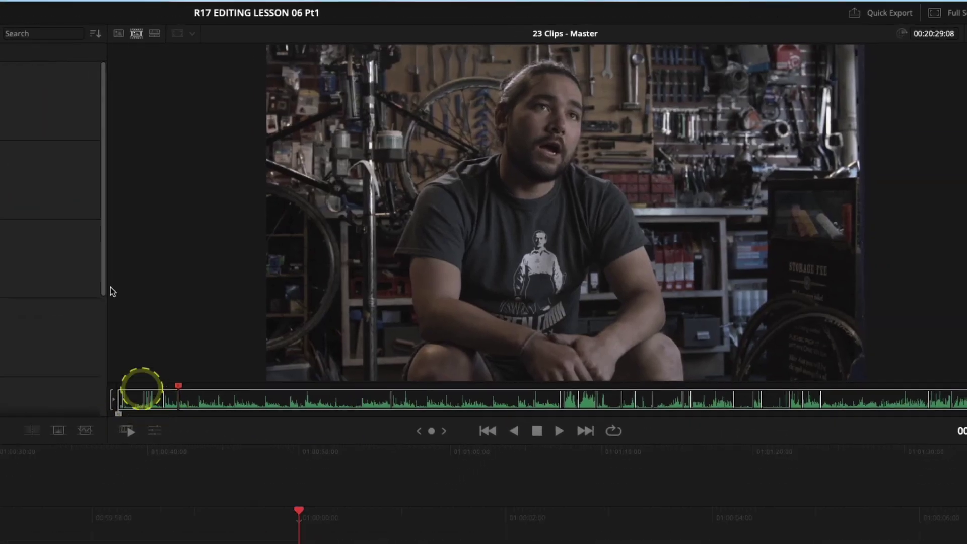
Sort the source tape media by Timecode
left_click(95, 34)
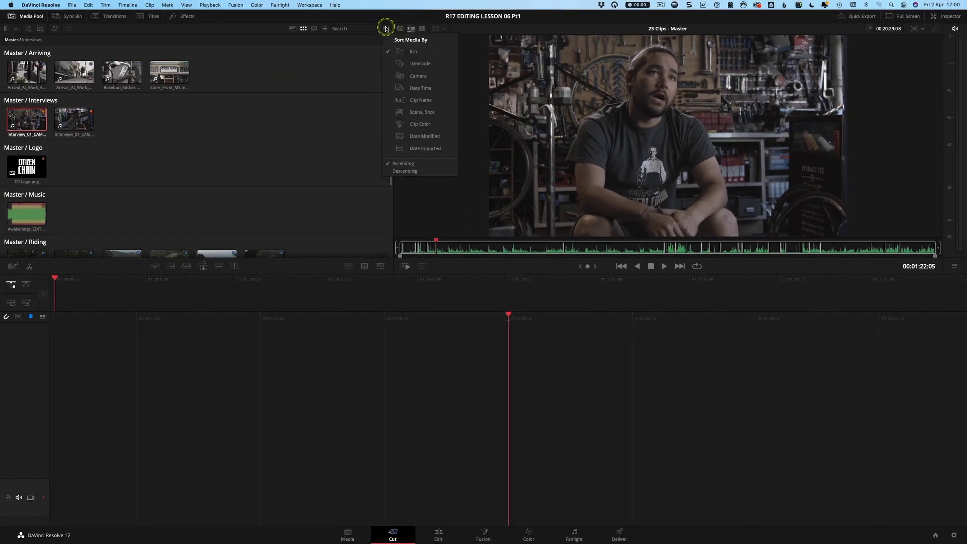
left_click(139, 95)
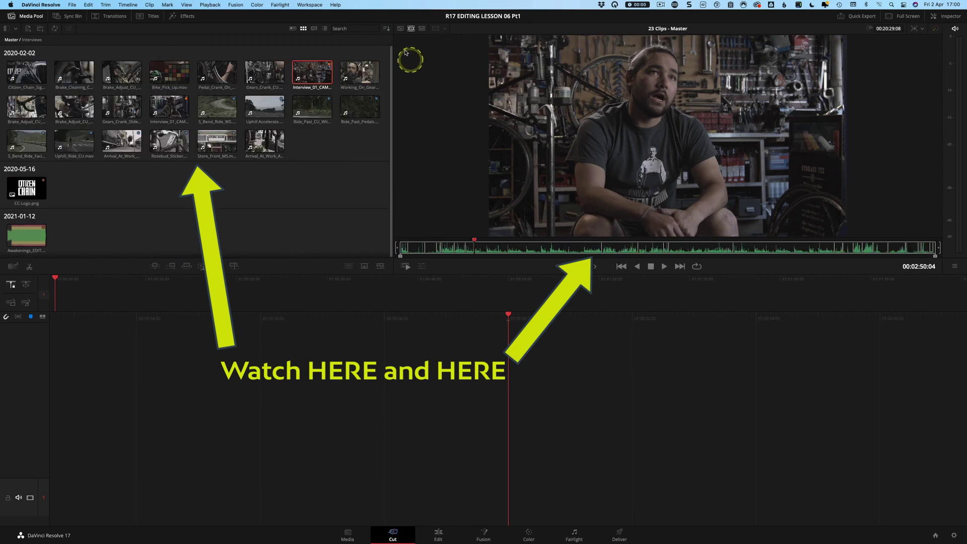
Sort the source tape media by Bin, by Clip Name and by Date Time in turn
left_click(385, 28)
left_click(413, 52)
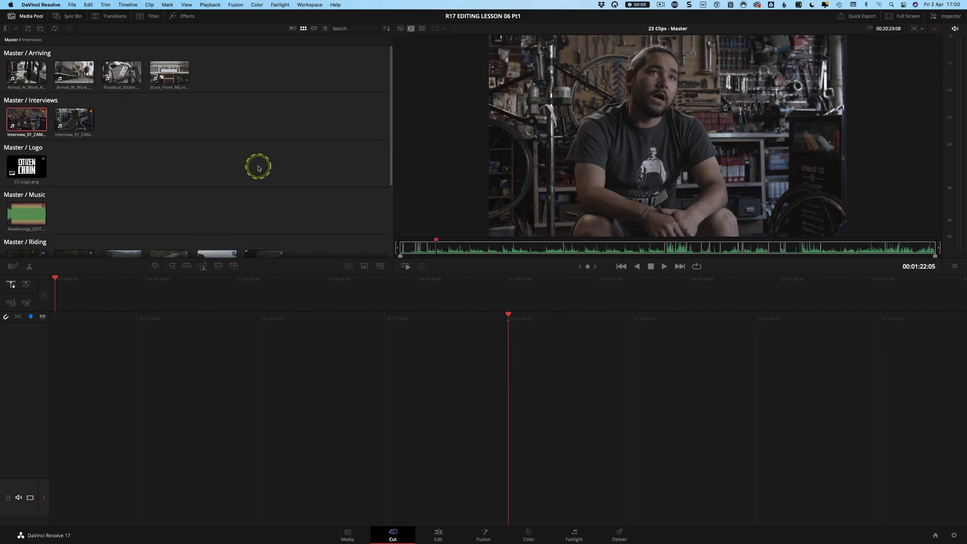
left_click(386, 29)
left_click(414, 100)
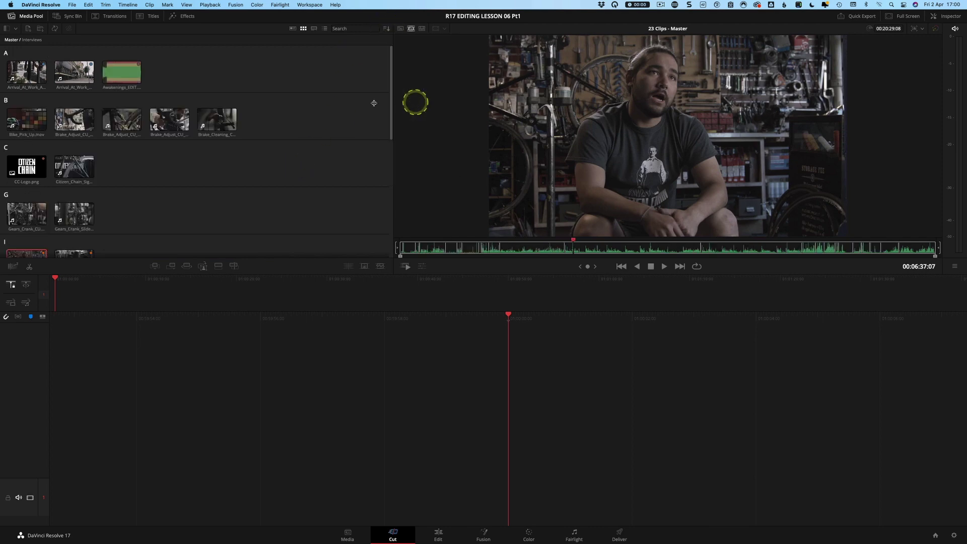
left_click(391, 29)
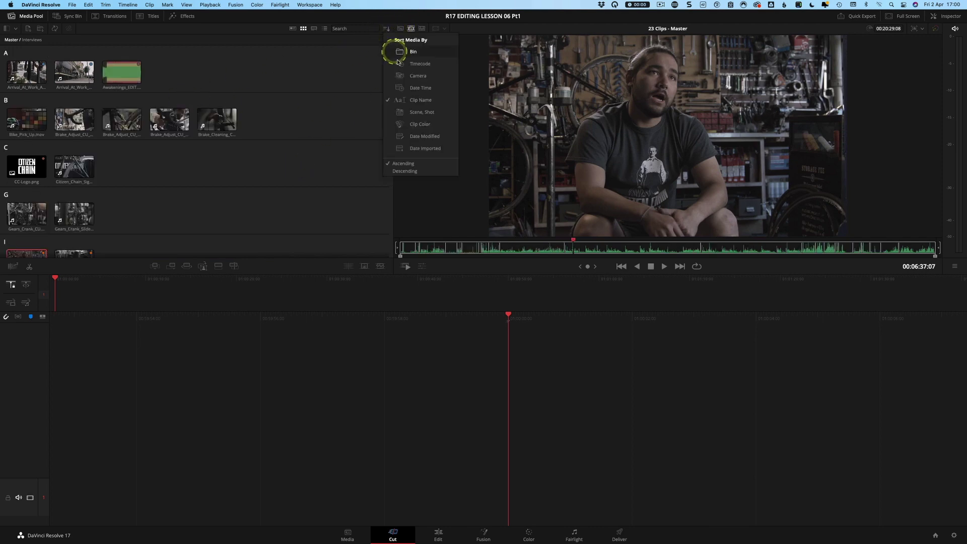
left_click(410, 91)
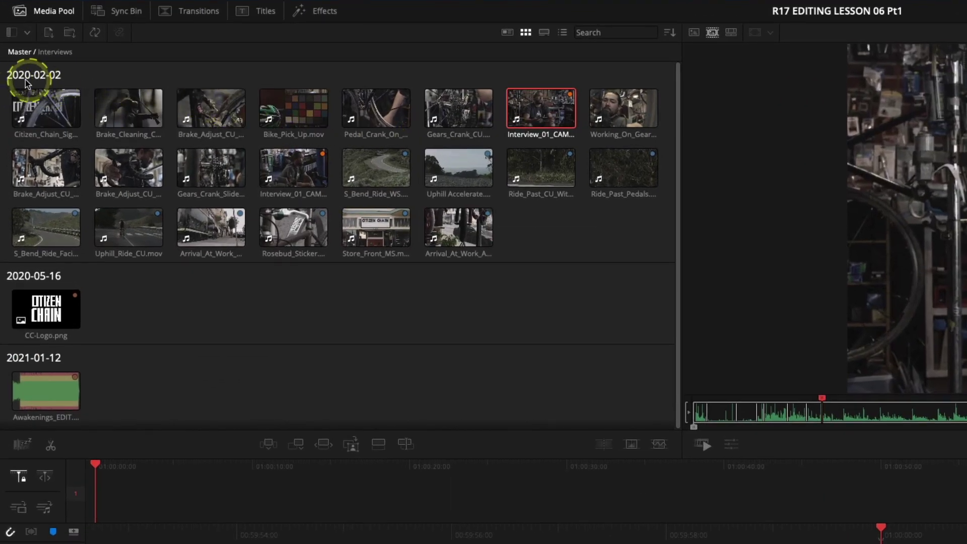
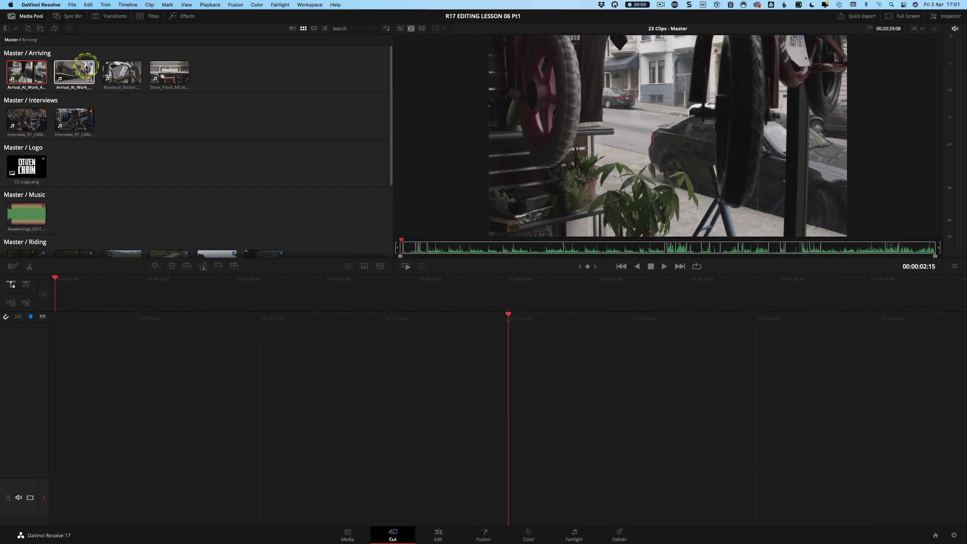
Limit the source tape to the Arriving bin and scrub it to the store front clip at 00:00:57:02
left_click(176, 78)
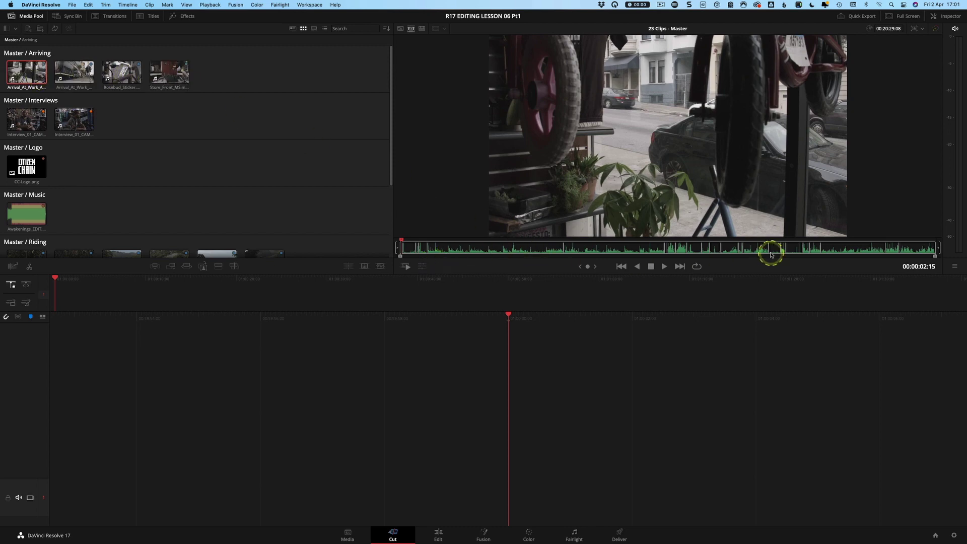
left_click(411, 29)
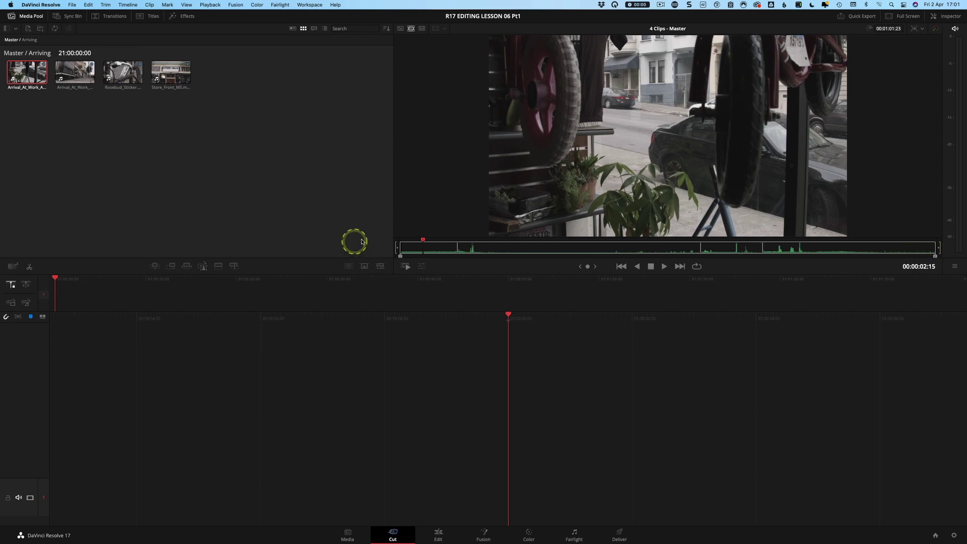
left_click_drag(409, 247, 893, 247)
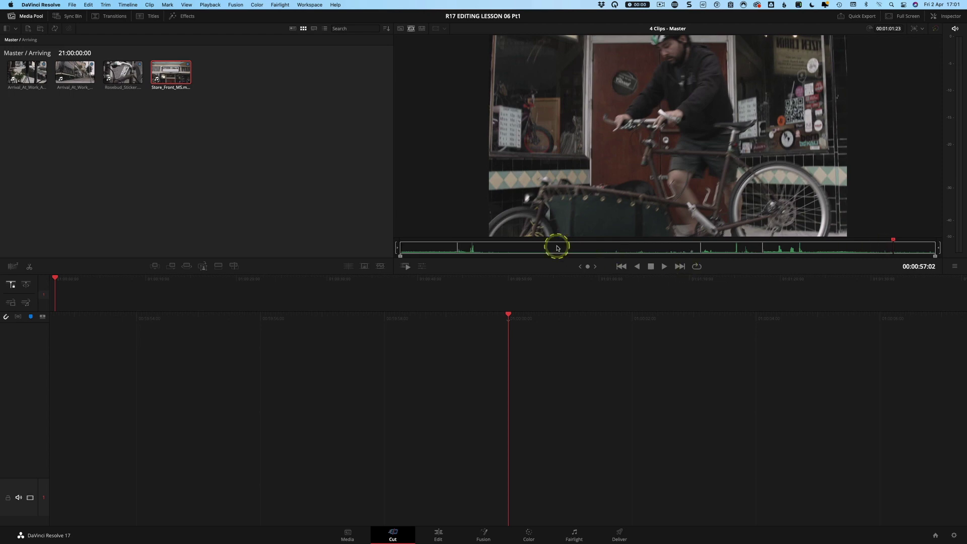
Return to the first clip of the full source tape and limit the tape to the Arriving bin again, near its start at 00:00:00:05
key("super+z")
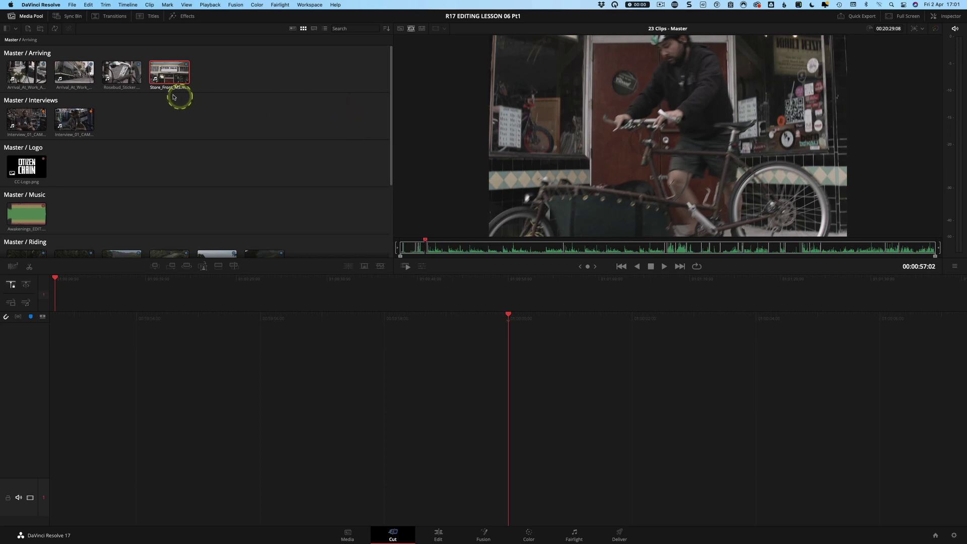
left_click_drag(425, 239, 403, 251)
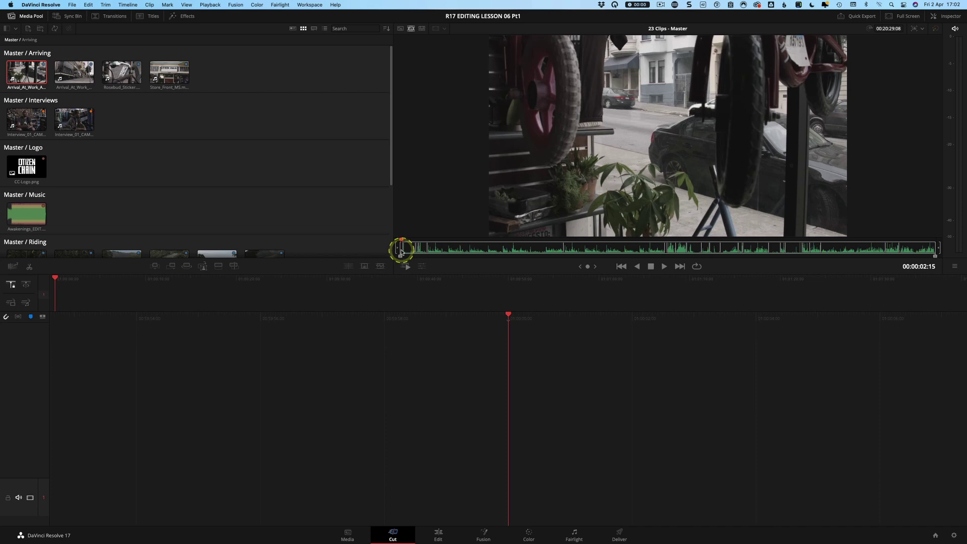
left_click(410, 29)
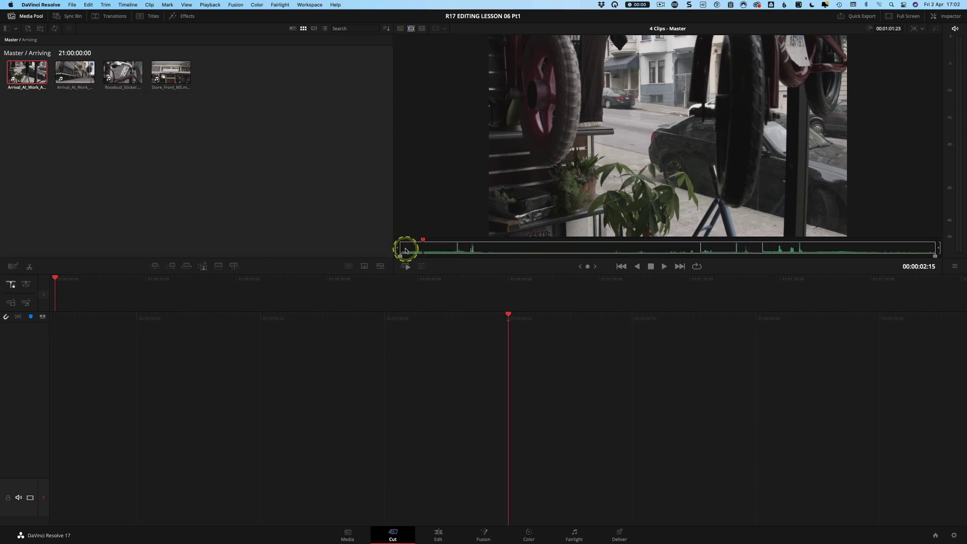
left_click_drag(406, 251, 401, 250)
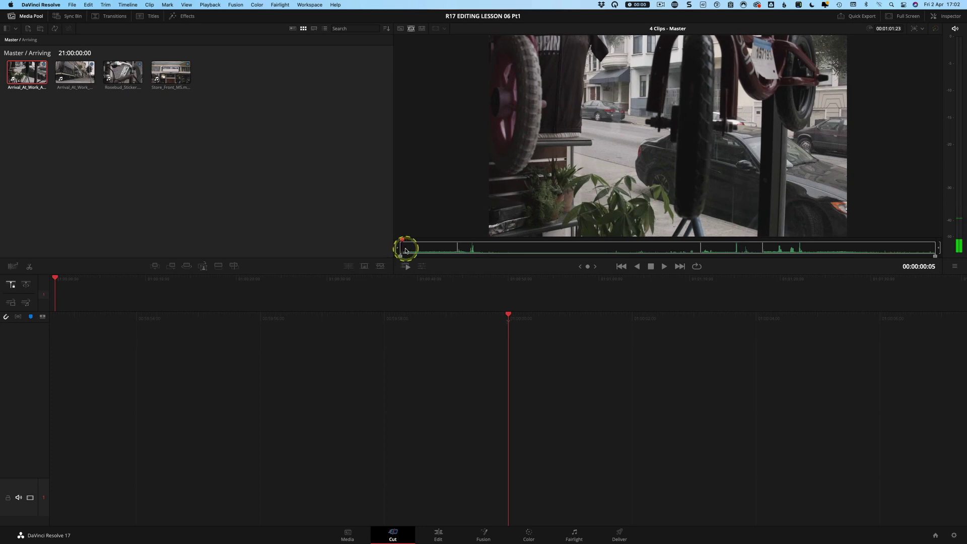
Mark the first Arriving clip from 00:00:03:01 to 00:00:05:21 during playback and insert the range into the timeline
key("l")
key("k")
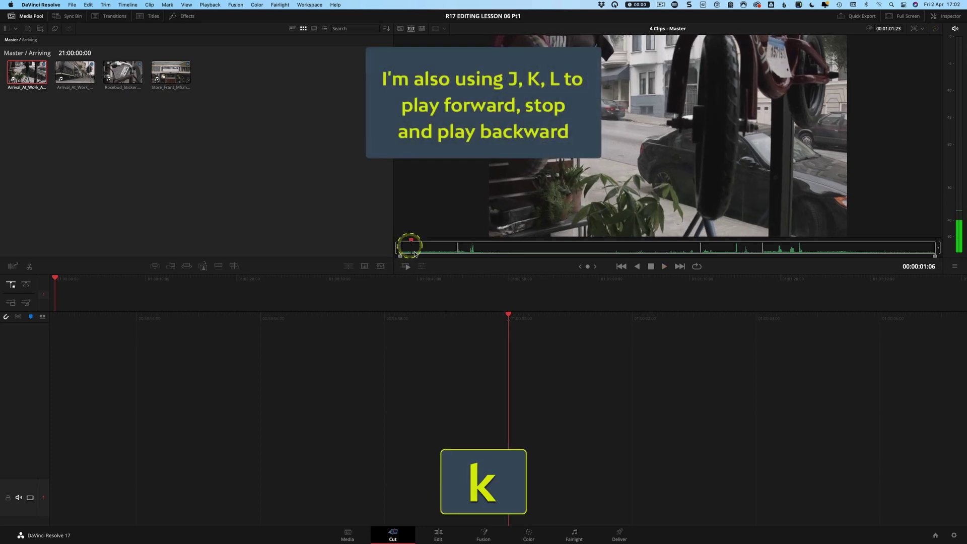
key("l")
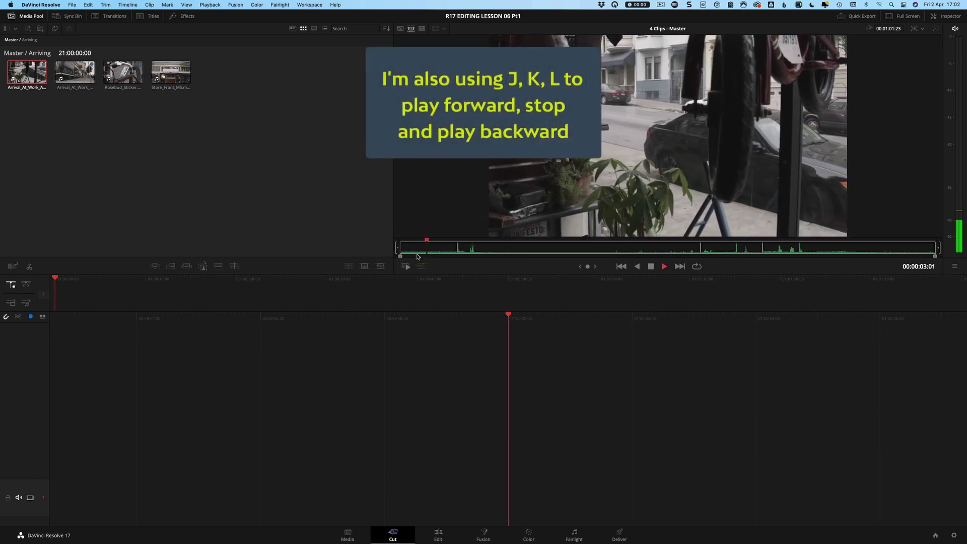
key("j")
key("k")
key("i")
key("l")
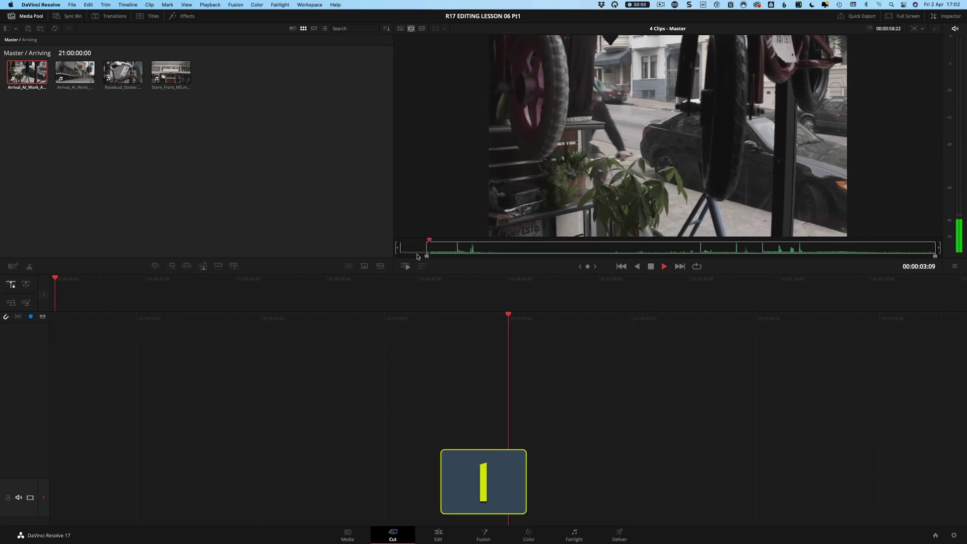
key("k")
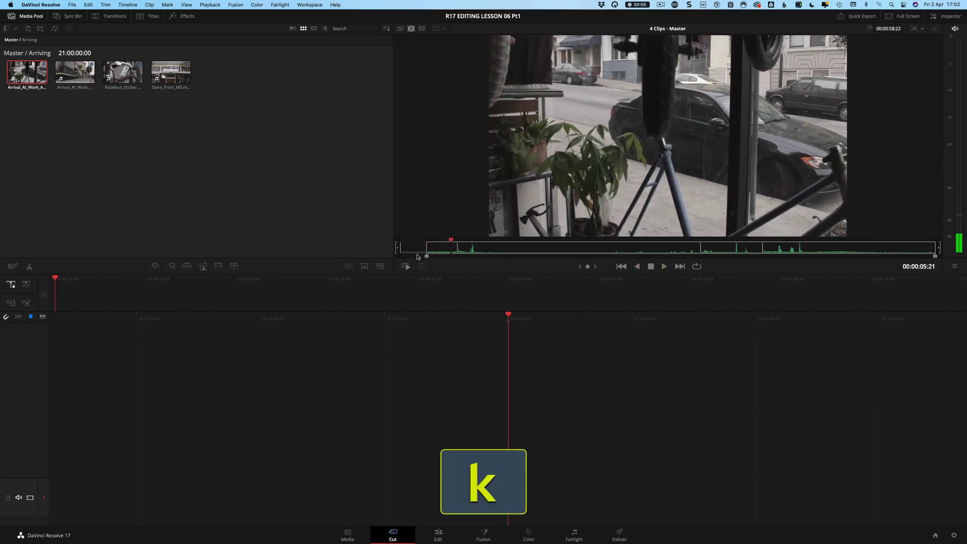
key("o")
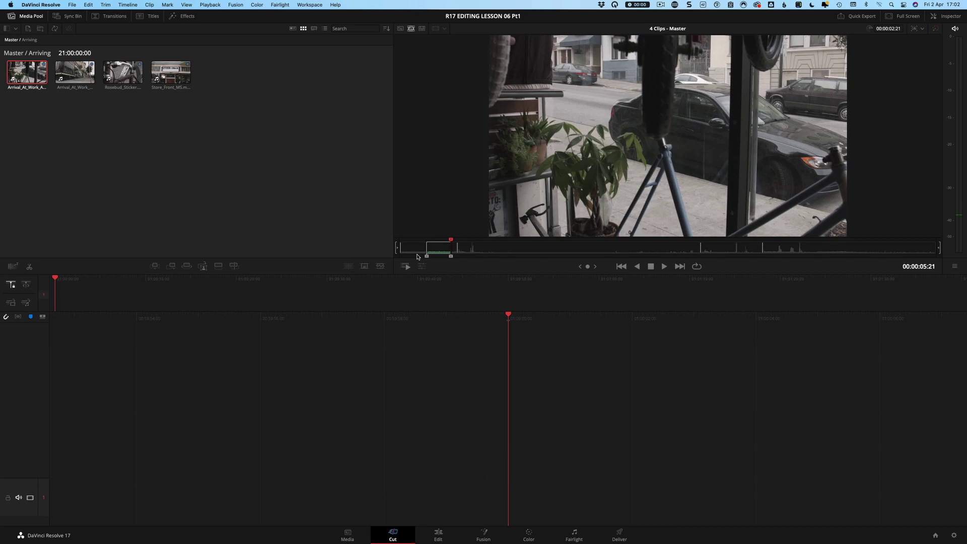
key("F9")
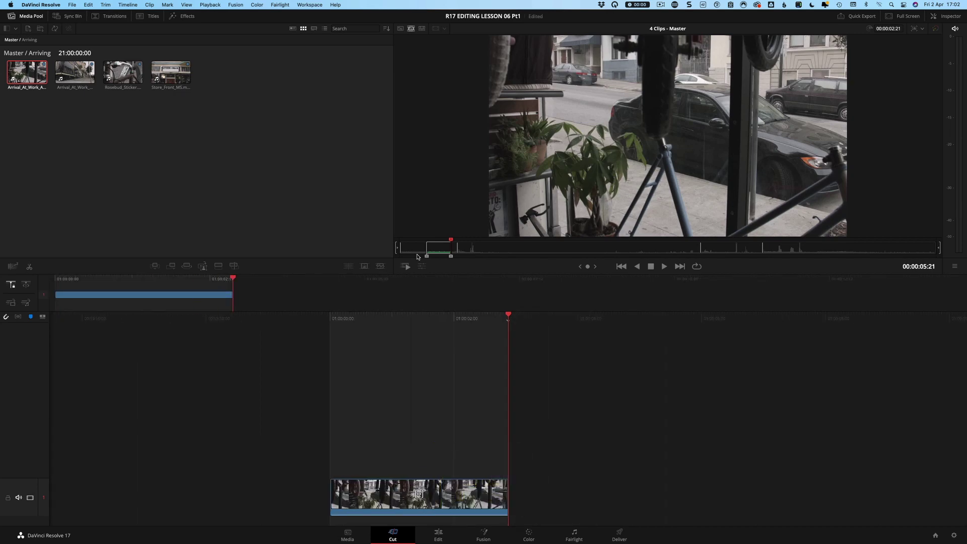
Mark a 00:00:06:08 range ending at 00:00:23:08 in the second Arriving clip and insert it into the timeline
key("Down")
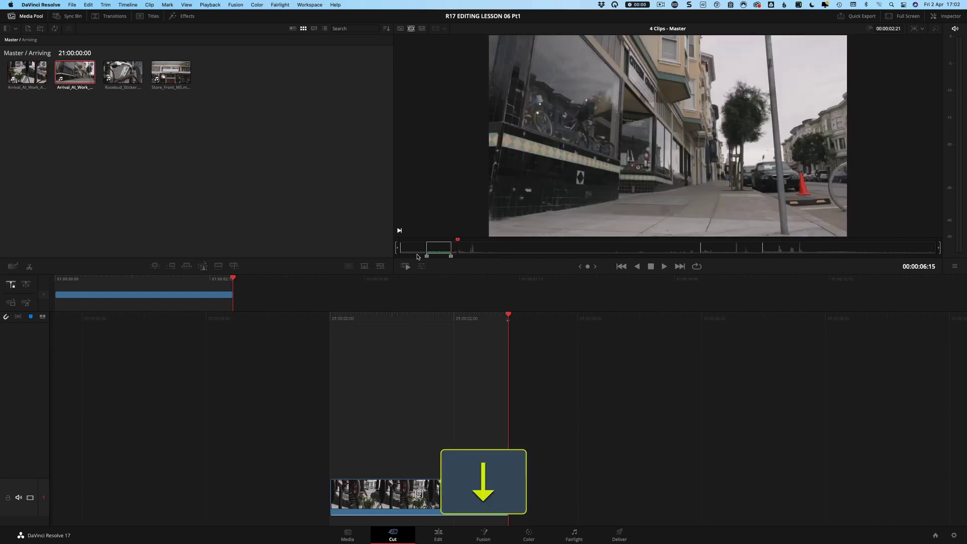
key("l")
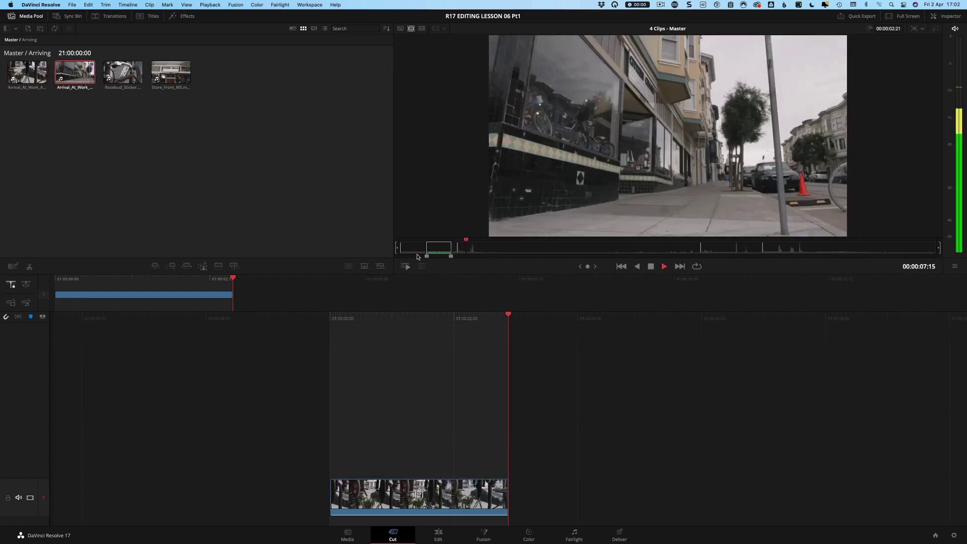
key("k")
left_click_drag(469, 240, 602, 242)
key("i")
key("o")
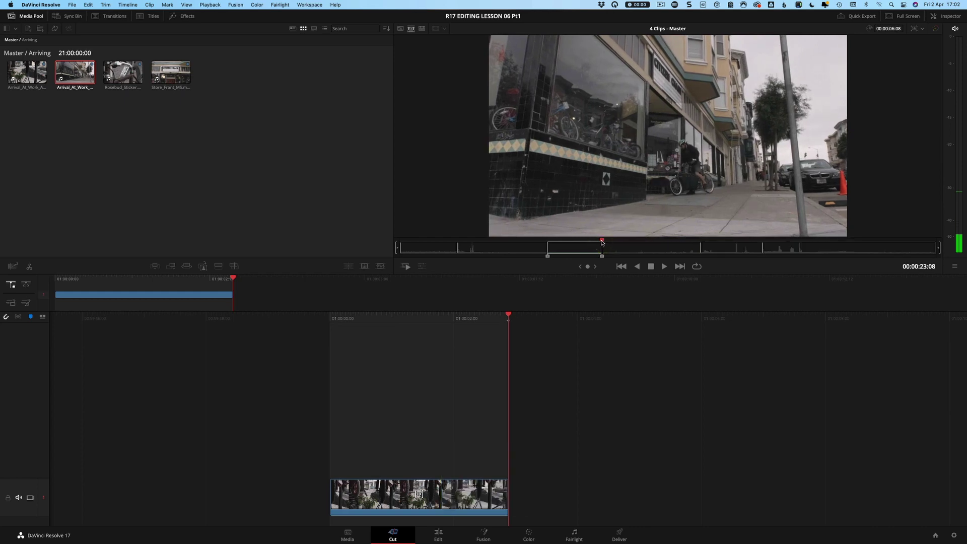
key("F9")
Mark a 00:00:02:20 range ending at 00:00:40:11 in the Rosebud sticker clip and insert it into the timeline
left_click_drag(601, 242, 750, 240)
key("i")
key("o")
key("F9")
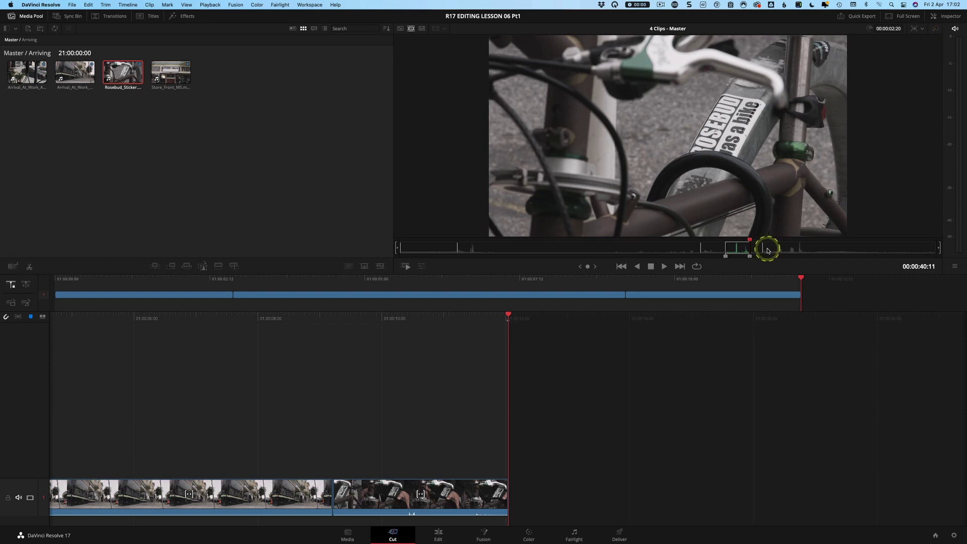
Mark a 00:00:06:00 range ending at 00:00:56:18 in the Store_Front_MS clip and insert it into the timeline
left_click_drag(767, 250, 890, 243)
key("i")
key("o")
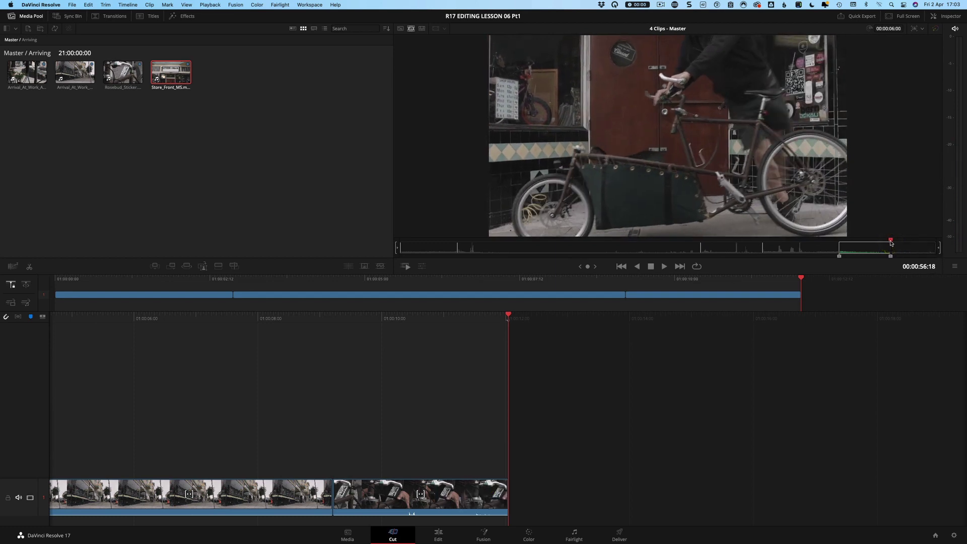
key("F9")
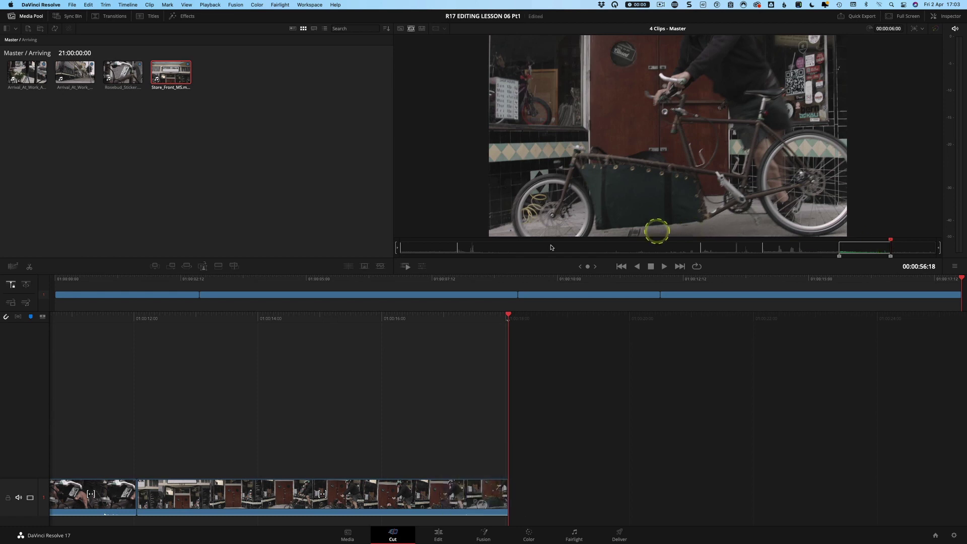
Mark another range of 00:00:06:06 ending at 00:00:31:01 in the second Arriving clip and insert it into the timeline
left_click(613, 248)
left_click_drag(634, 248, 668, 240)
key("i")
key("o")
key("F9")
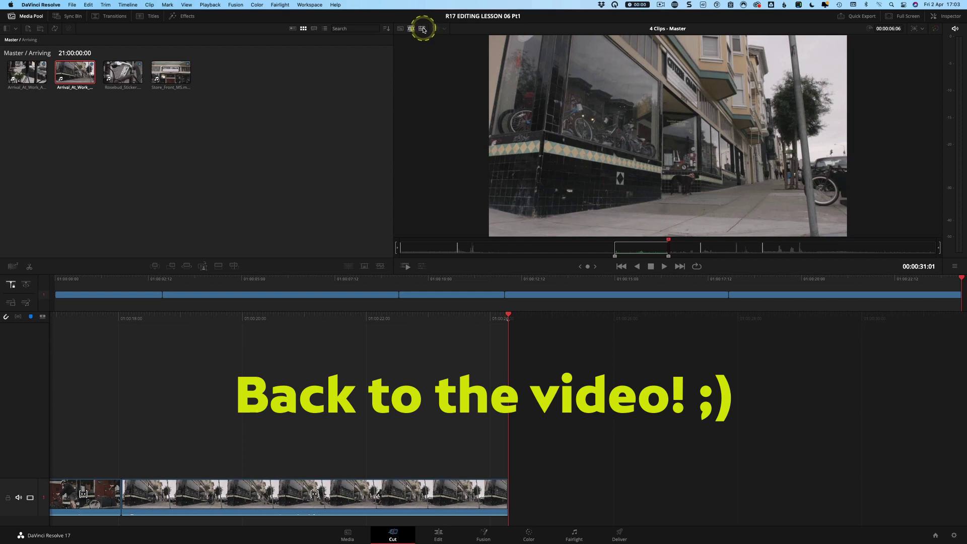
Show the timeline in the viewer and move its second clip, the street view of the shop, to the start of the timeline
left_click(423, 30)
left_click_drag(87, 279, 261, 280)
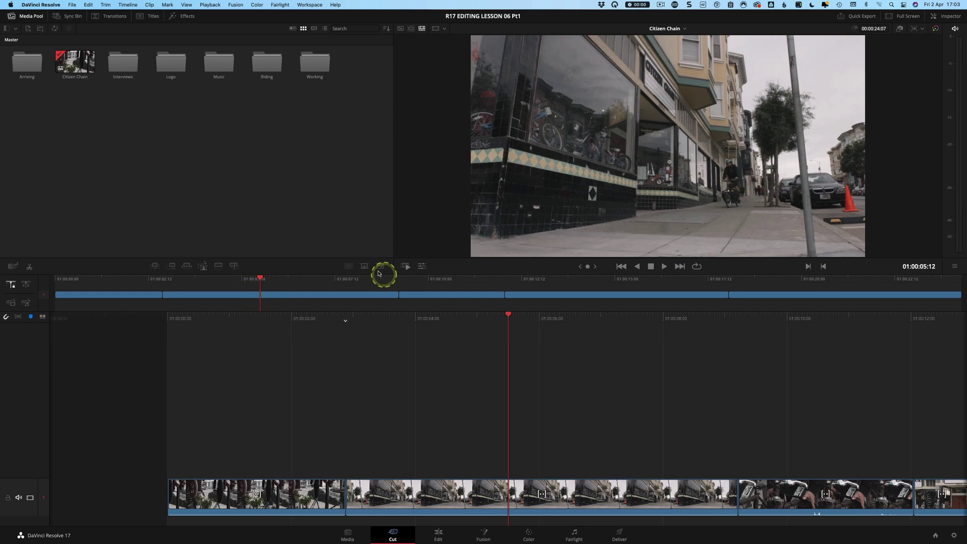
left_click(275, 297)
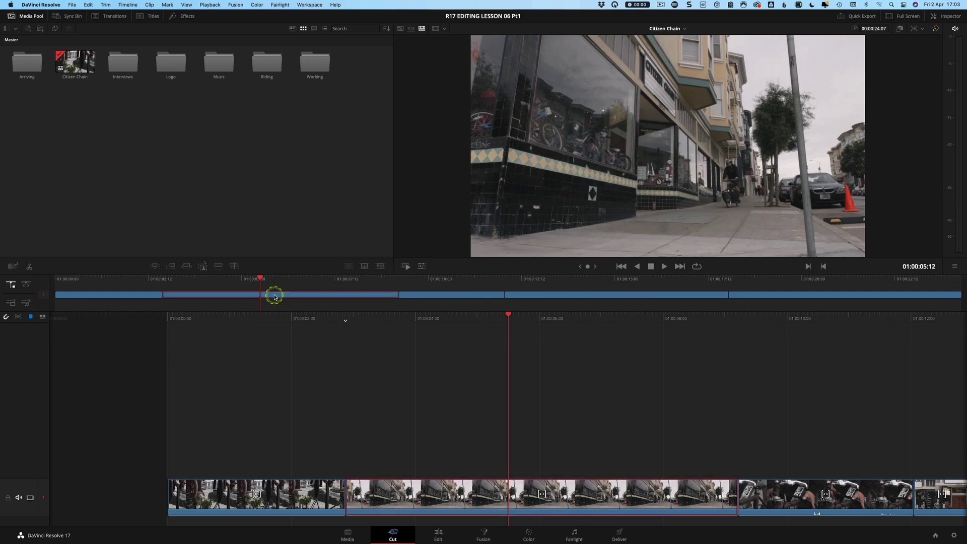
key("Home")
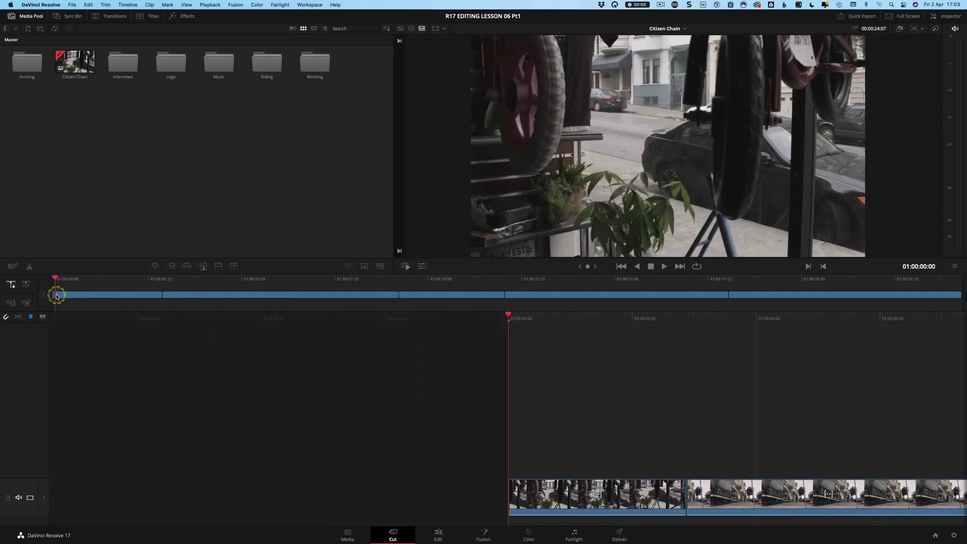
left_click_drag(57, 297, 135, 278)
left_click_drag(276, 293, 283, 297)
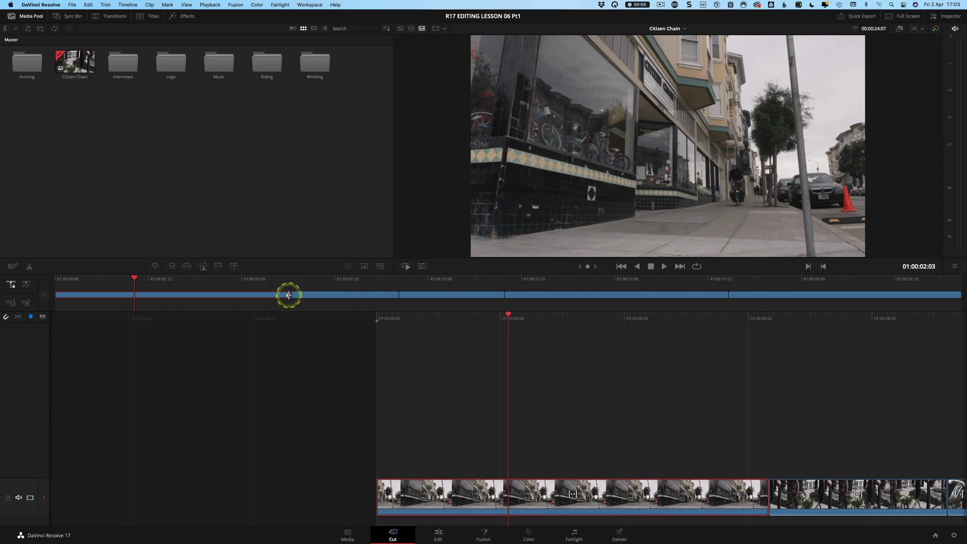
Trim the end of the first timeline clip to about 01:00:02:03 and play across the new edit point
left_click_drag(288, 295, 157, 297)
left_click_drag(136, 299, 136, 286)
key("space")
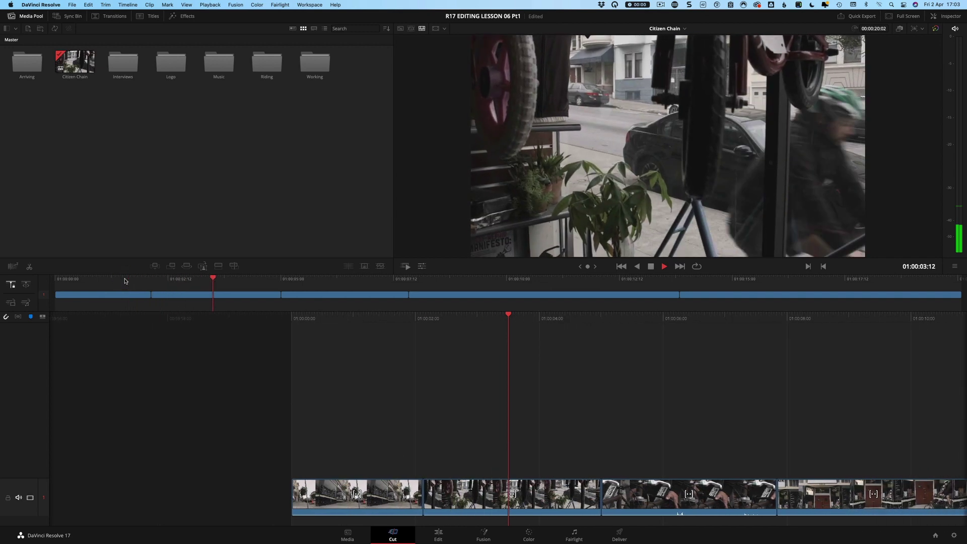
key("k")
Roll the edit between the second and third clips back to about 01:00:04:01 and check the timeline up to 01:00:10:02
left_click_drag(286, 297, 237, 296)
left_click(286, 280)
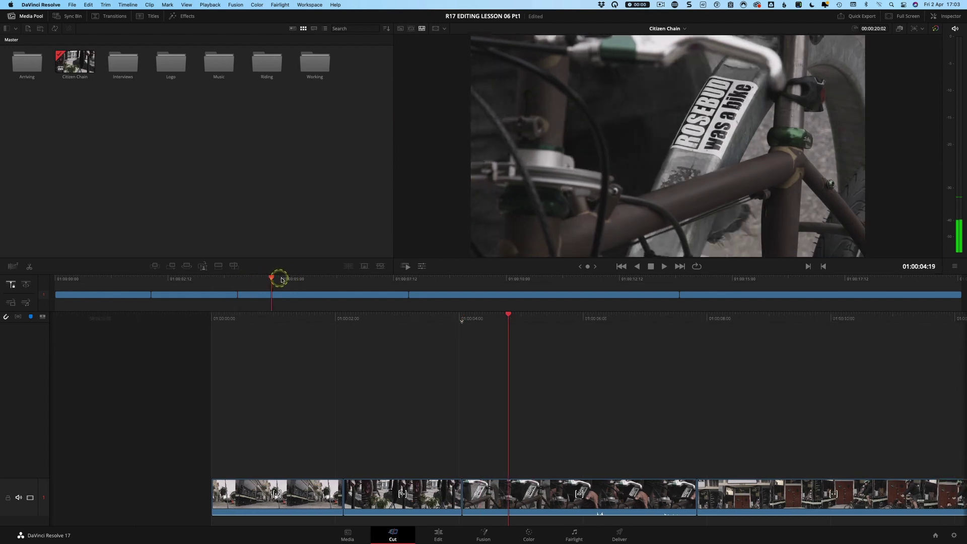
left_click(439, 279)
left_click(514, 278)
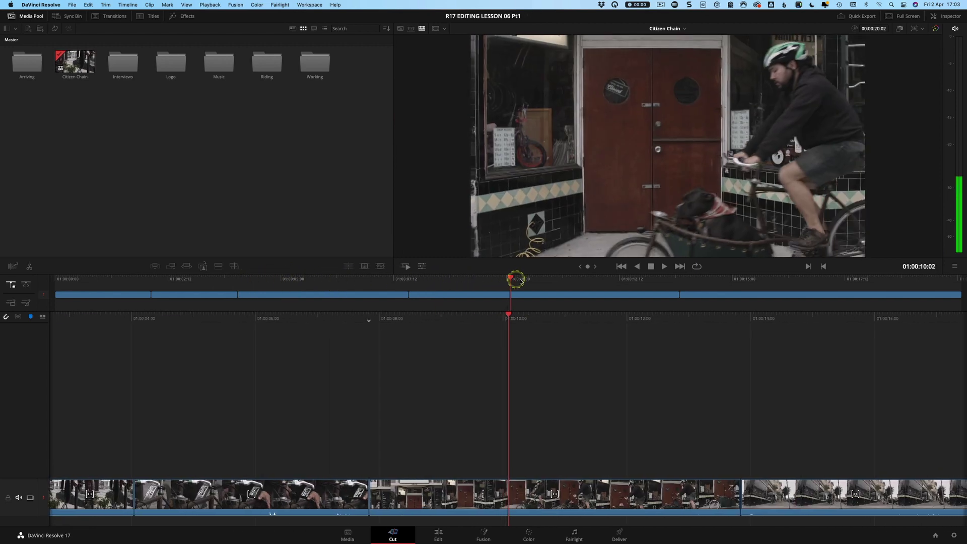
Return to the second timeline clip and step back frame by frame to 01:00:02:17
left_click(372, 295)
left_click(194, 295)
key("Left")
key("Left")
key("Left")
key("Left")
key("Left")
key("Left")
key("Left")
key("Left")
key("Left")
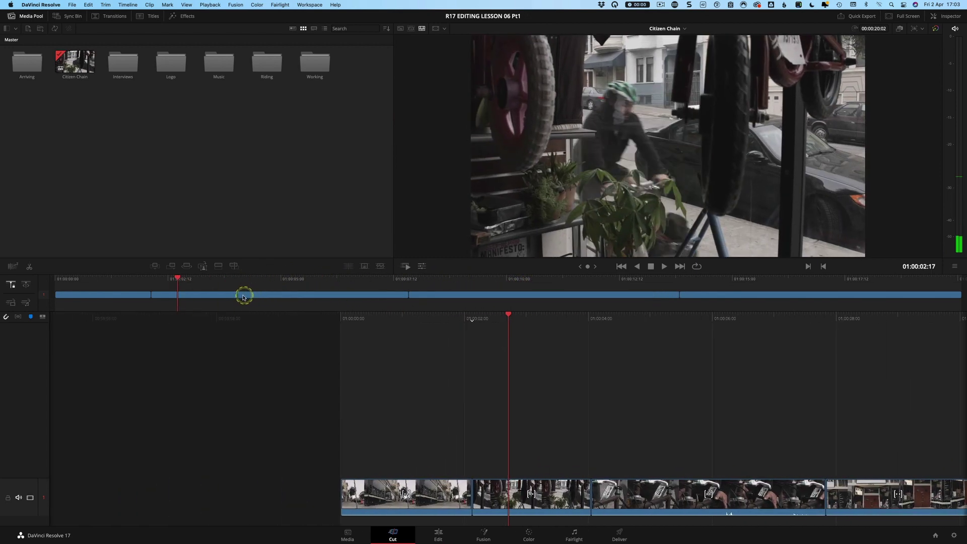
Move the store front clip ahead of the Rosebud sticker clip and place the playhead at its start, 01:00:04:01
left_click_drag(436, 228, 431, 228)
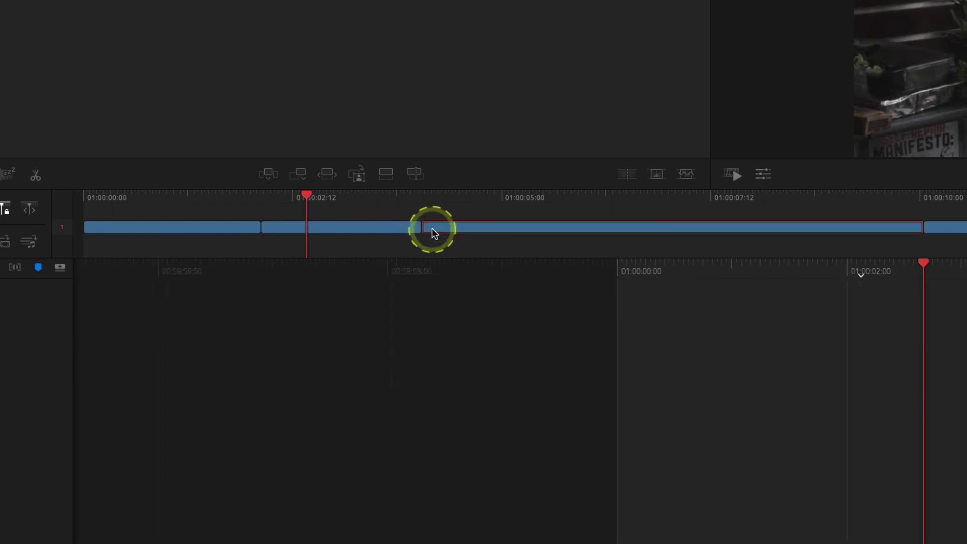
left_click_drag(383, 194, 418, 195)
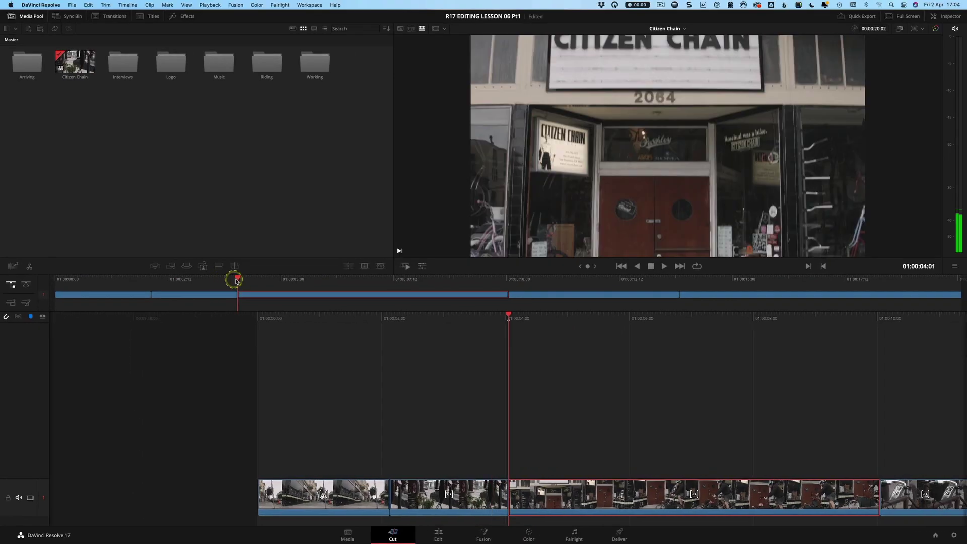
Trim the end of the store front clip, the third in the timeline, to about 01:00:07:01, just past the frame at 01:00:06:22
left_click_drag(236, 281, 296, 294)
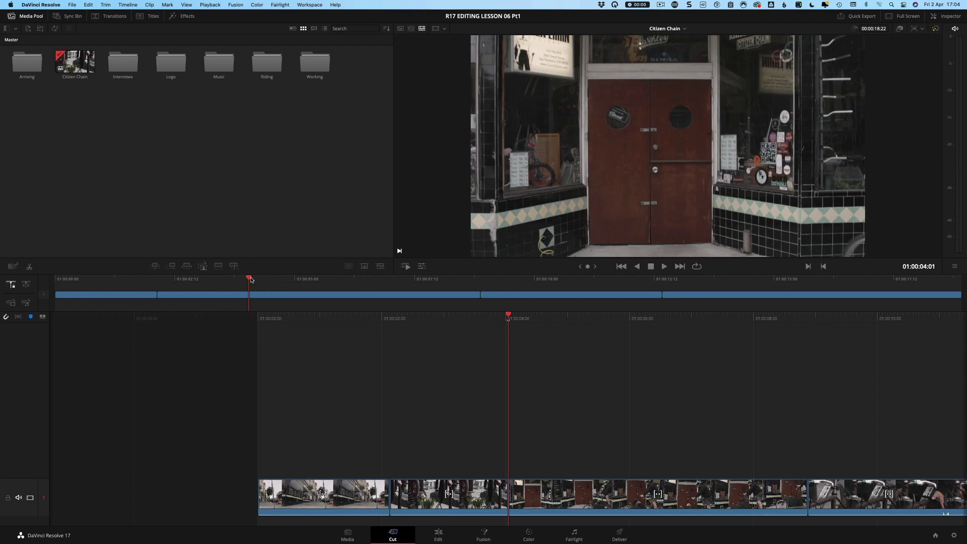
left_click_drag(250, 280, 386, 281)
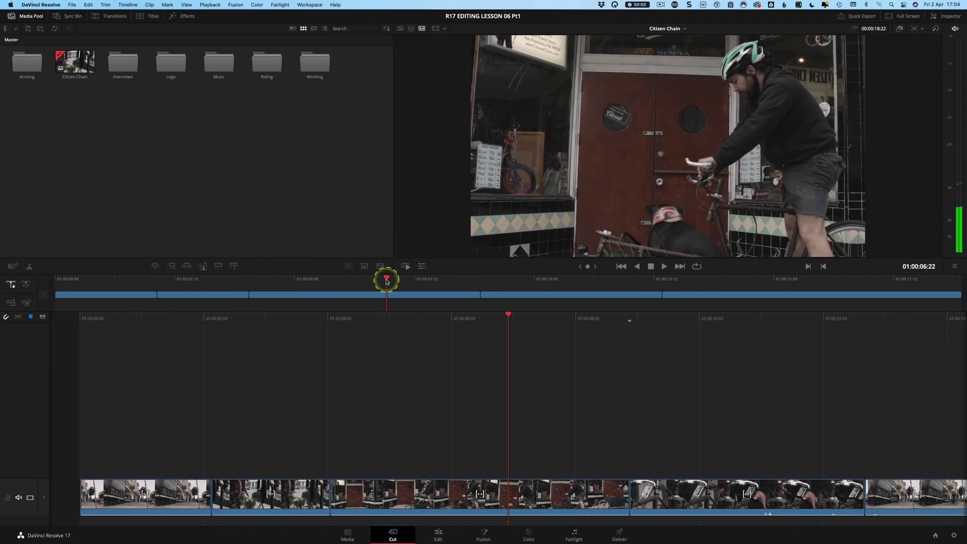
left_click(477, 295)
left_click_drag(464, 295, 411, 299)
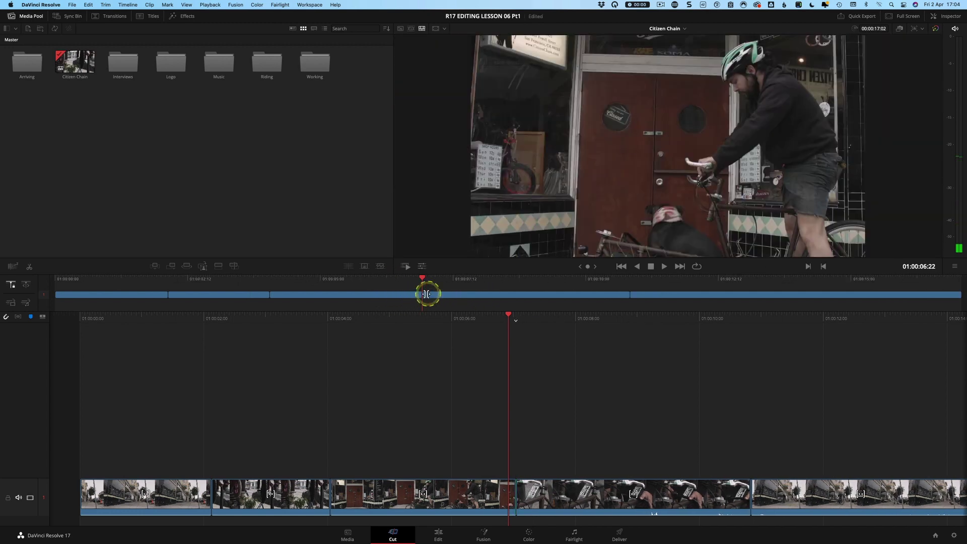
Mark a range from 00:00:22:11 to 00:00:27:15 in the Arriving bin's source tape, covering the wide arrival shot
left_click(411, 29)
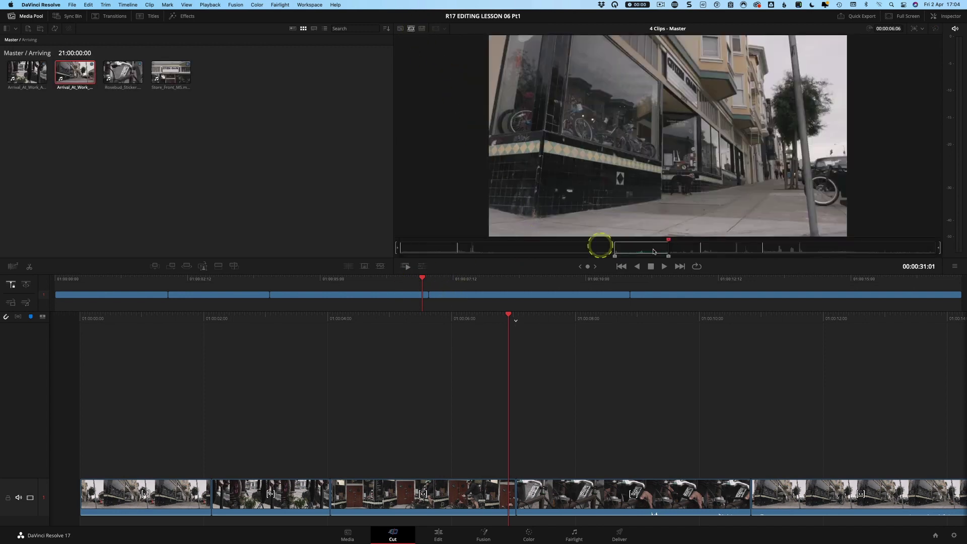
left_click_drag(551, 248, 595, 247)
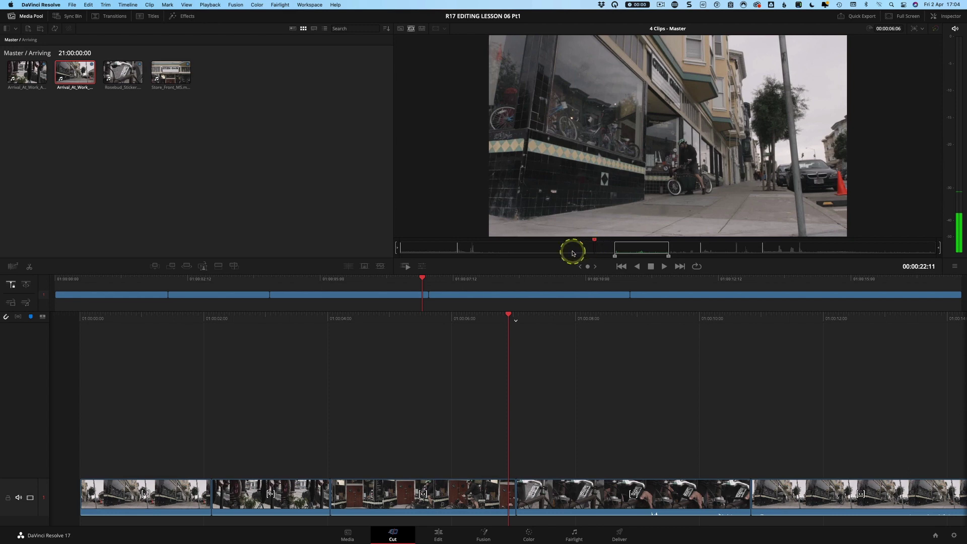
key("i")
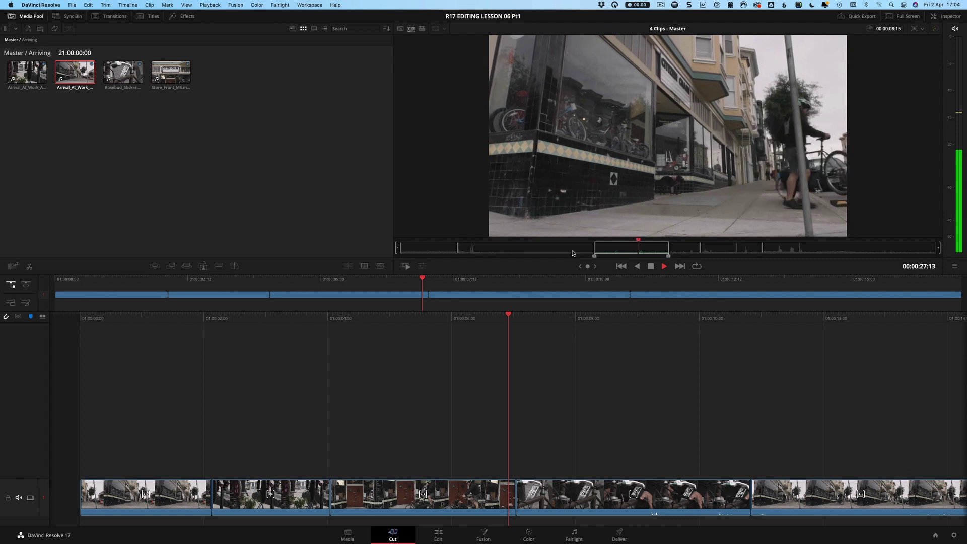
key("o")
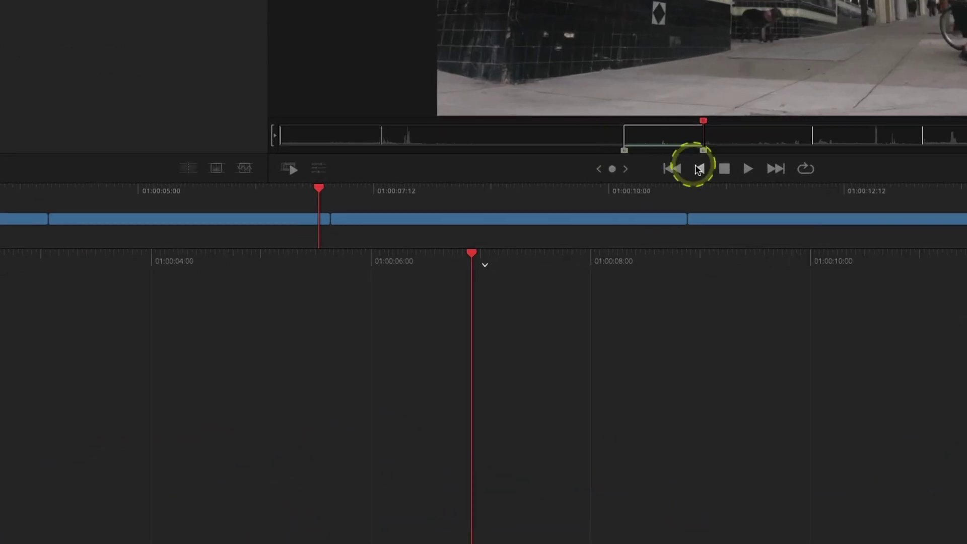
Smart Insert the marked wide arrival shot at the edit point after the store front clip
left_click(525, 329)
key("shift")
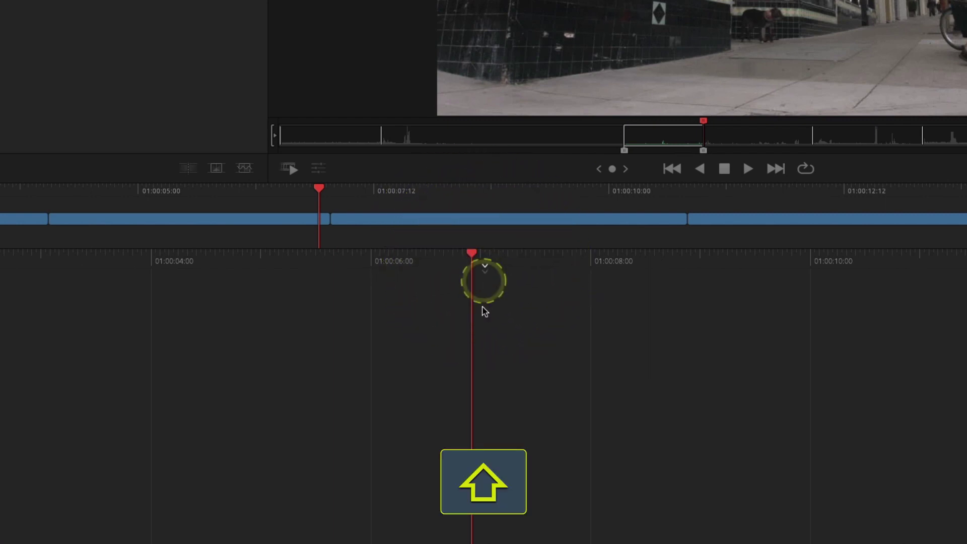
left_click(489, 526)
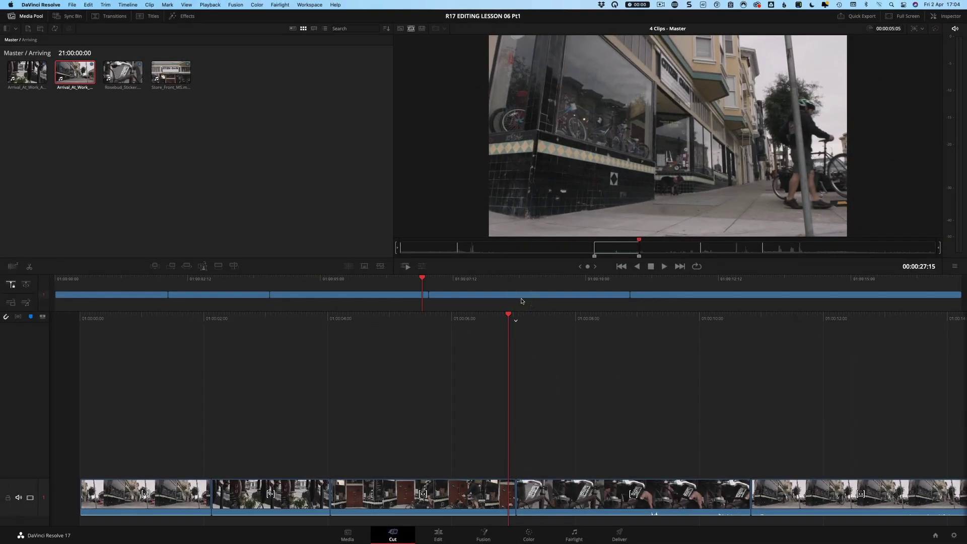
key("F9")
Review the timeline up to 01:00:16:13 and delete the old wide arrival clip at its end
left_click_drag(551, 278, 406, 278)
left_click_drag(324, 283, 733, 280)
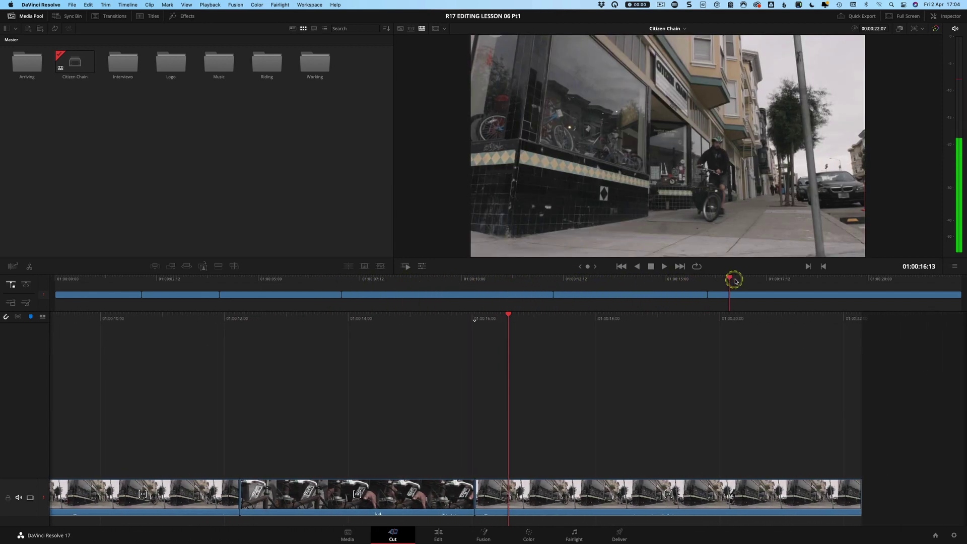
left_click(764, 297)
key("BackSpace")
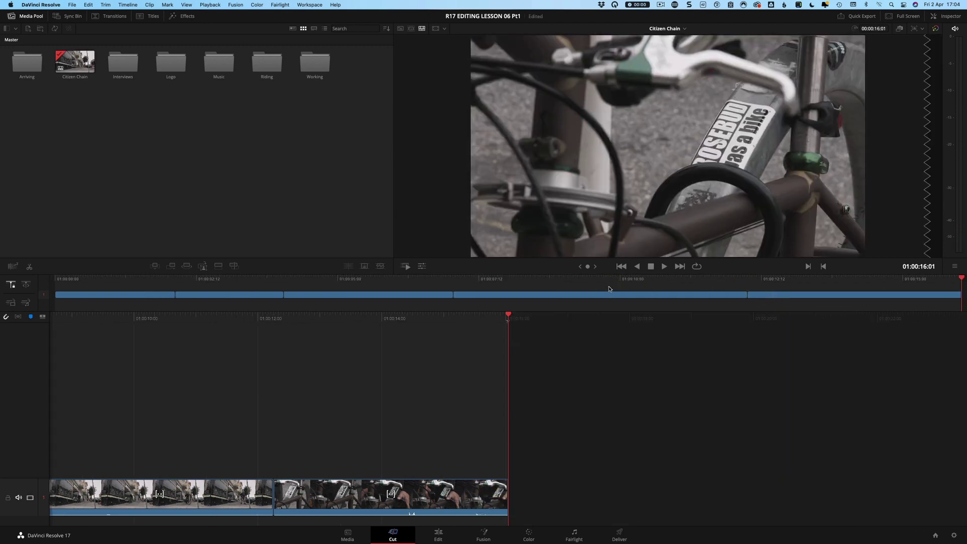
Open the source tape for all bins and jump to the Bike_Pick_Up.mov clip in the Working bin
left_click(411, 29)
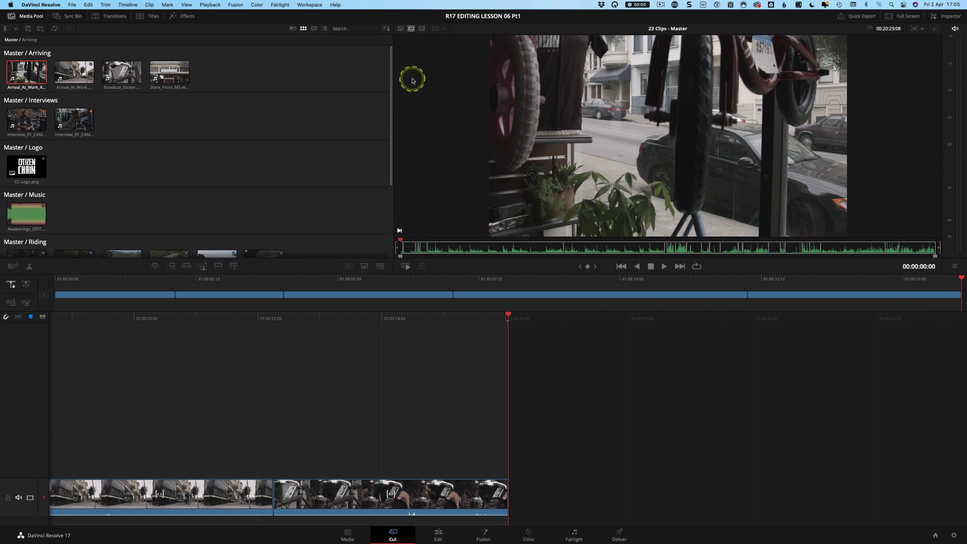
left_click(410, 29)
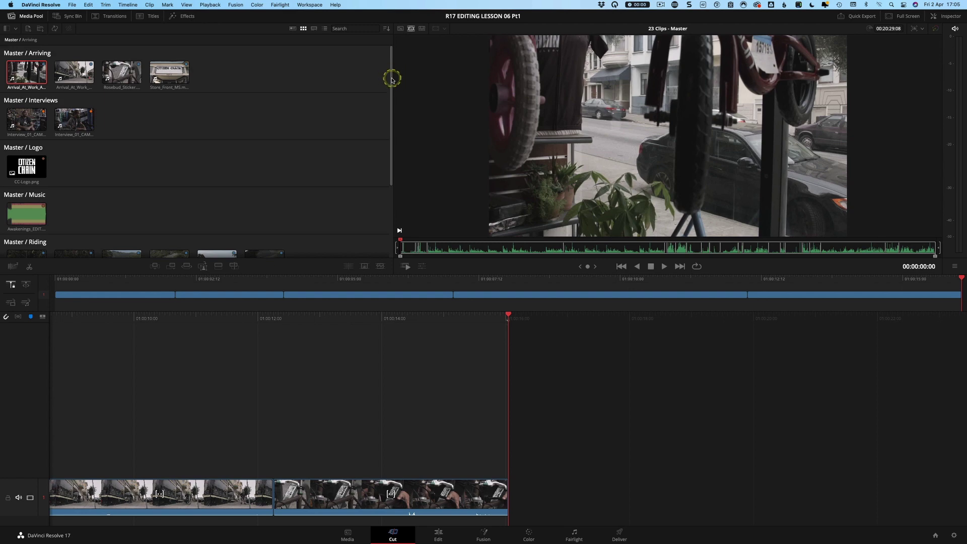
left_click_drag(392, 79, 391, 141)
left_click(22, 214)
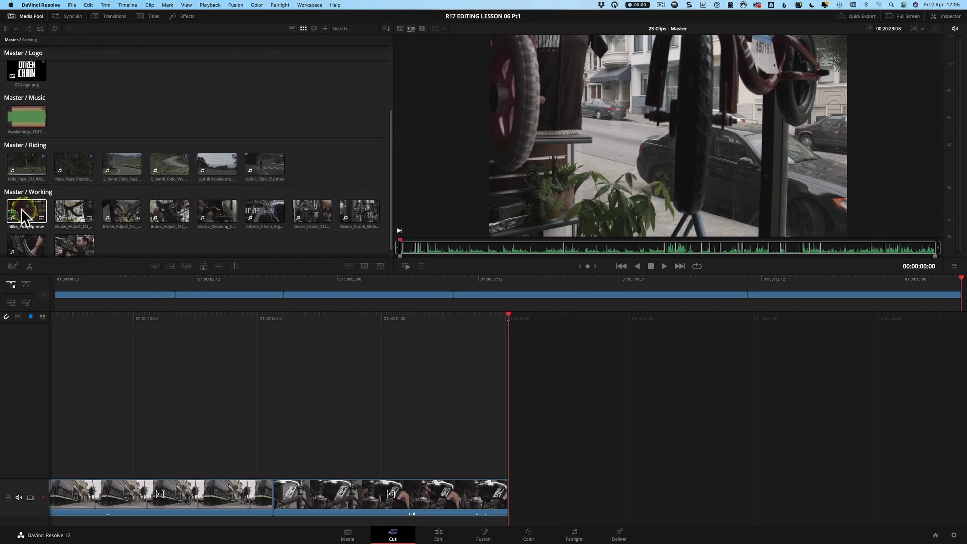
left_click(30, 213)
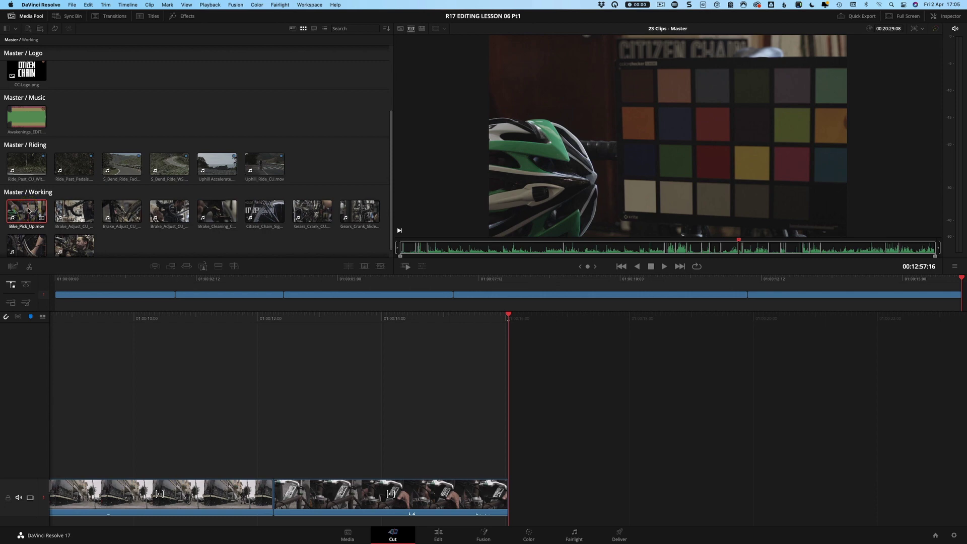
Limit the source tape to the Working bin and skim through its clips to 00:02:15:06
left_click(411, 30)
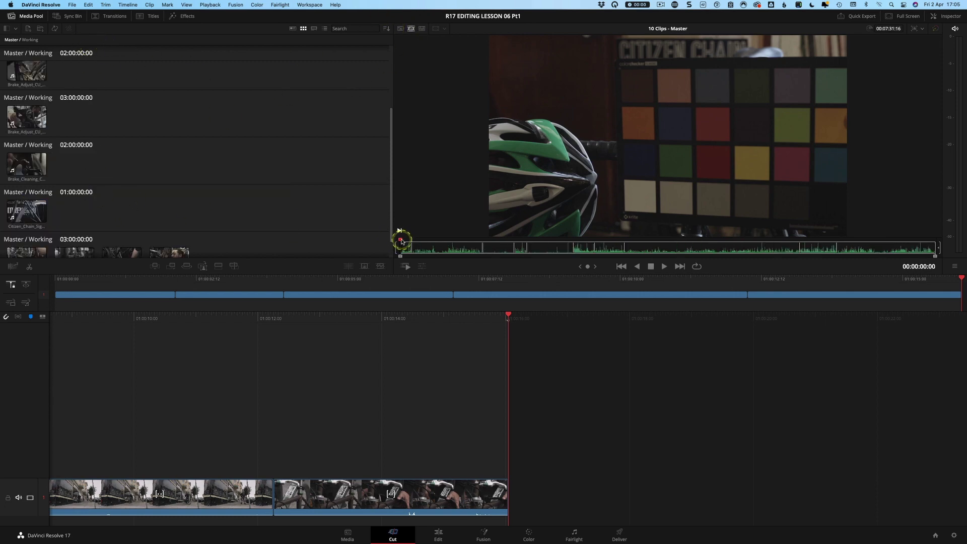
left_click_drag(402, 242, 560, 240)
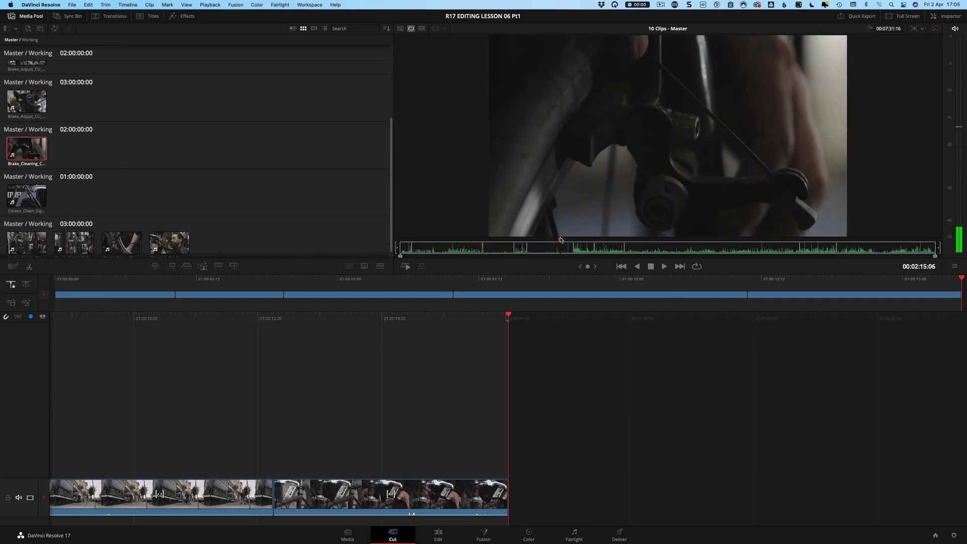